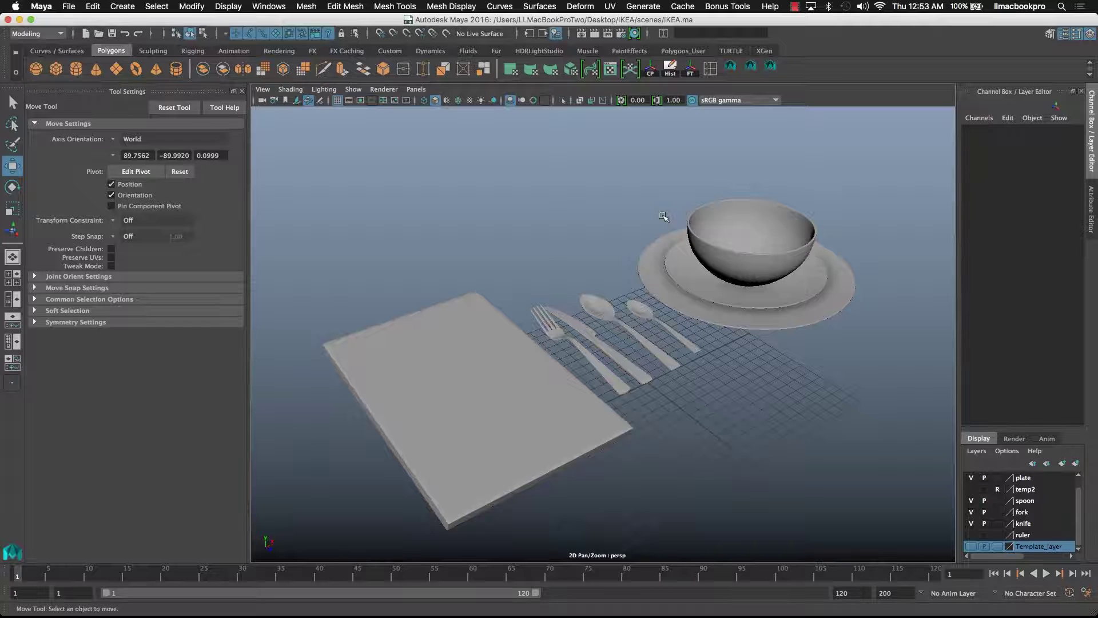
Examine the finished table-setting models: the chopping board, cutlery, bowl and plates.
{"action": "middle_click_drag", "start_coordinate": [572, 373], "coordinate": [590, 350]}
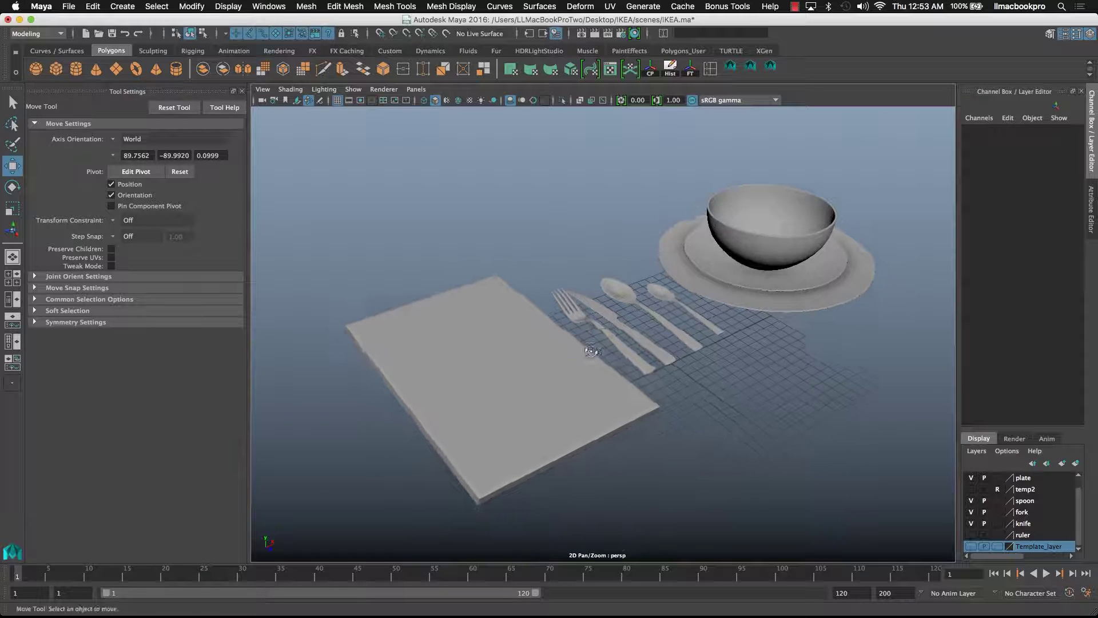
{"action": "left_click_drag", "start_coordinate": [591, 350], "coordinate": [476, 336], "text": "alt"}
{"action": "scroll", "coordinate": [481, 346], "scroll_direction": "up", "scroll_amount": 5}
{"action": "middle_click_drag", "start_coordinate": [498, 359], "coordinate": [417, 315], "text": "alt"}
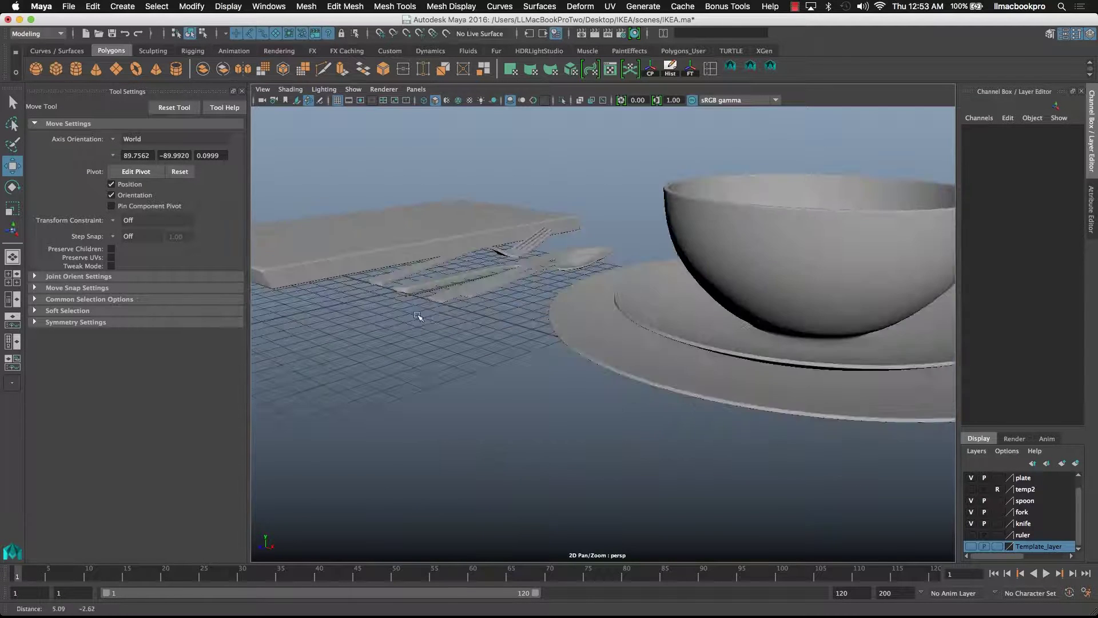
{"action": "left_click_drag", "start_coordinate": [418, 316], "coordinate": [638, 317], "text": "alt"}
{"action": "scroll", "coordinate": [591, 319], "scroll_direction": "down", "scroll_amount": 6}
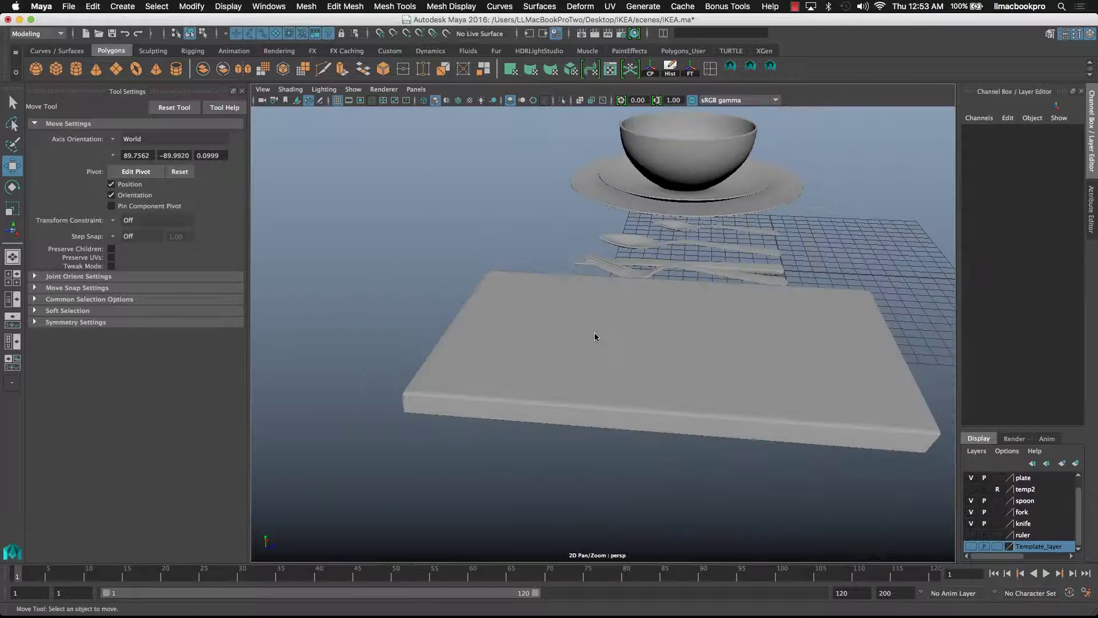
{"action": "left_click", "coordinate": [595, 336]}
{"action": "left_click_drag", "start_coordinate": [709, 350], "coordinate": [528, 293], "text": "alt"}
{"action": "left_click_drag", "start_coordinate": [620, 344], "coordinate": [517, 314]}
{"action": "middle_click_drag", "start_coordinate": [709, 367], "coordinate": [592, 375], "text": "alt"}
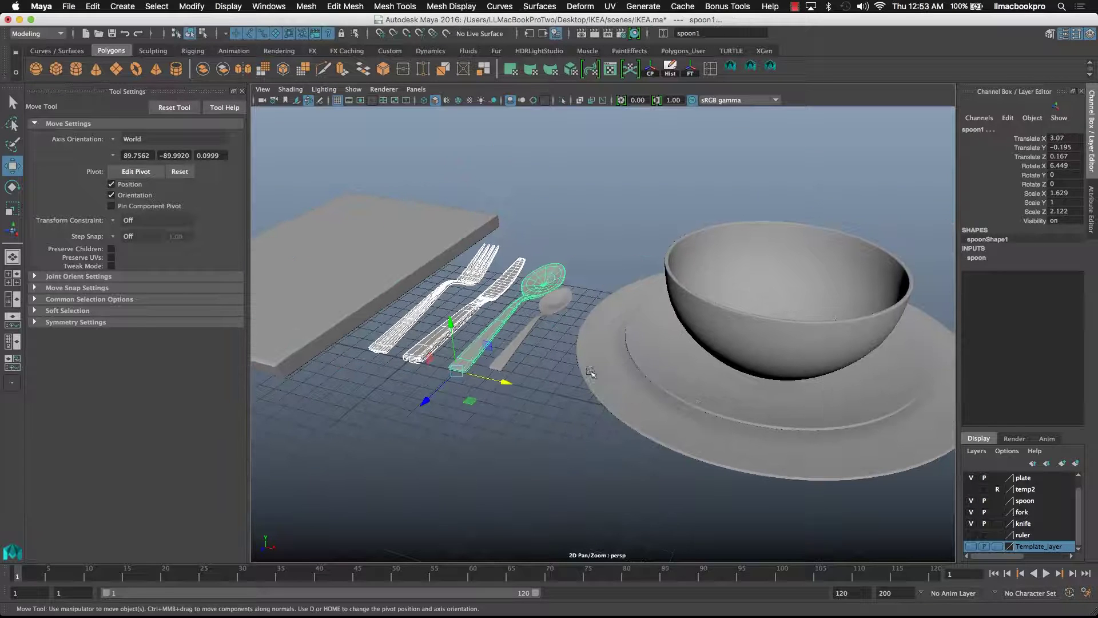
{"action": "left_click", "coordinate": [655, 345]}
{"action": "left_click", "coordinate": [719, 312]}
{"action": "left_click", "coordinate": [636, 393]}
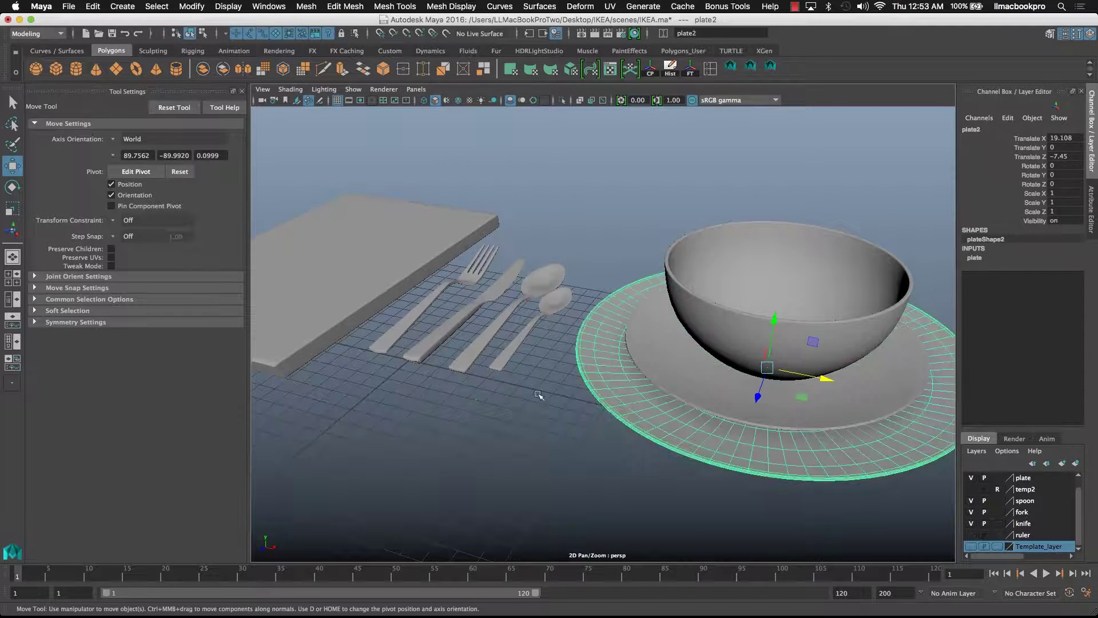
Inspect the fork, knife and two spoons more closely, along with their placement between the chopping board and the plates.
{"action": "left_click_drag", "start_coordinate": [517, 387], "coordinate": [613, 380], "text": "alt"}
{"action": "scroll", "coordinate": [612, 380], "scroll_direction": "up", "scroll_amount": 5}
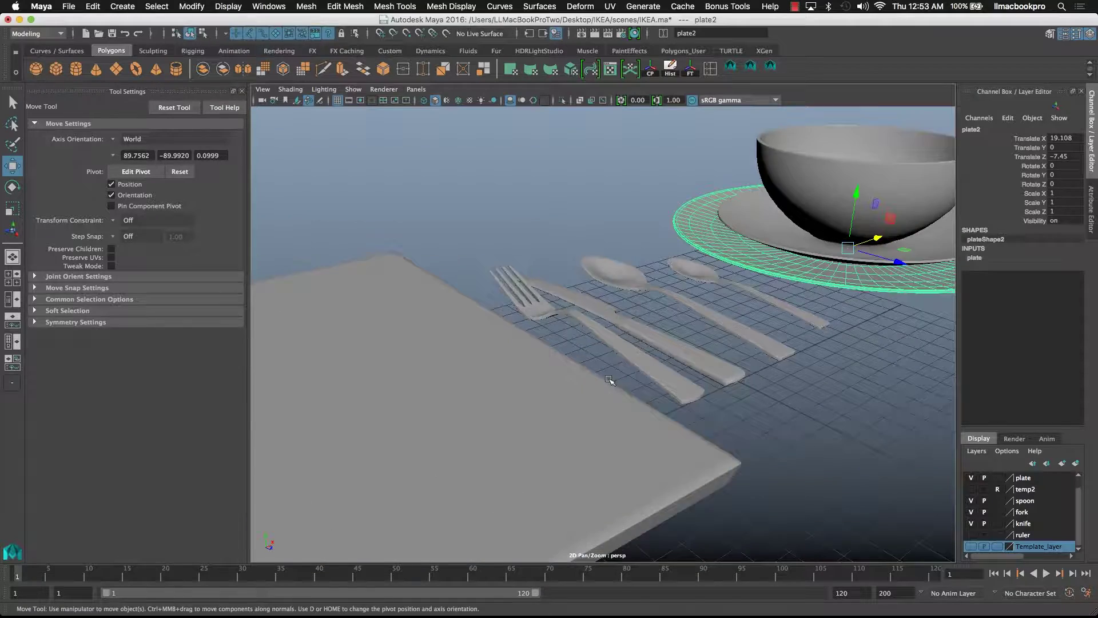
{"action": "middle_click_drag", "start_coordinate": [613, 380], "coordinate": [485, 386], "text": "alt"}
{"action": "mouse_move", "coordinate": [503, 386]}
{"action": "left_mouse_down", "text": "alt"}
{"action": "mouse_move", "coordinate": [527, 397]}
{"action": "mouse_move", "coordinate": [478, 397]}
{"action": "mouse_move", "coordinate": [486, 382]}
{"action": "left_mouse_up", "text": "alt"}
{"action": "scroll", "coordinate": [532, 396], "scroll_direction": "down", "scroll_amount": 5}
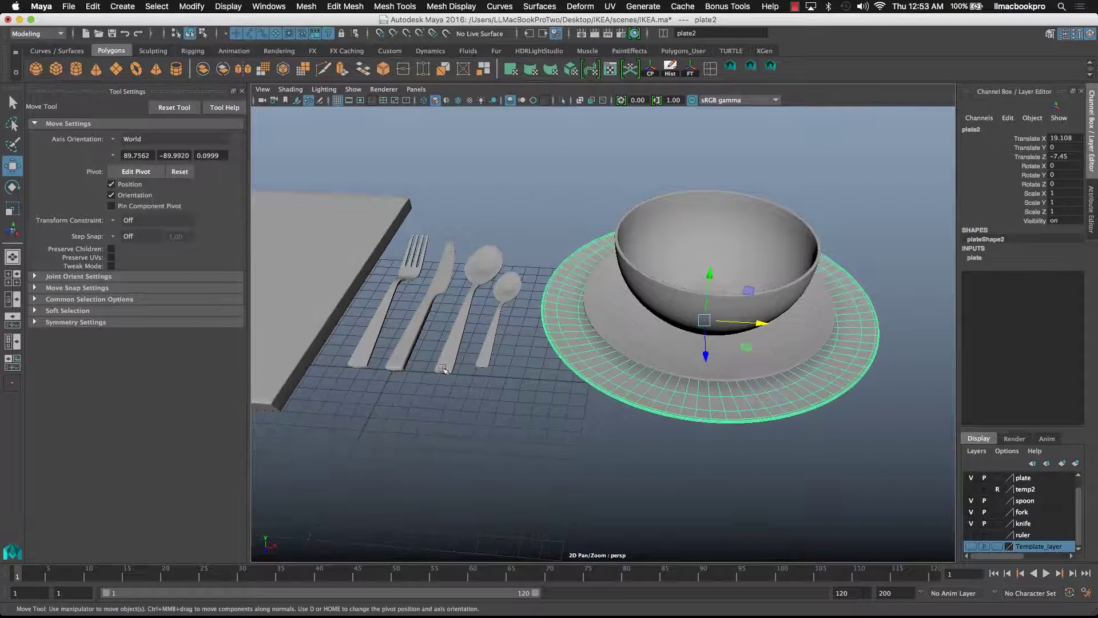
{"action": "middle_click_drag", "start_coordinate": [443, 369], "coordinate": [589, 340], "text": "alt"}
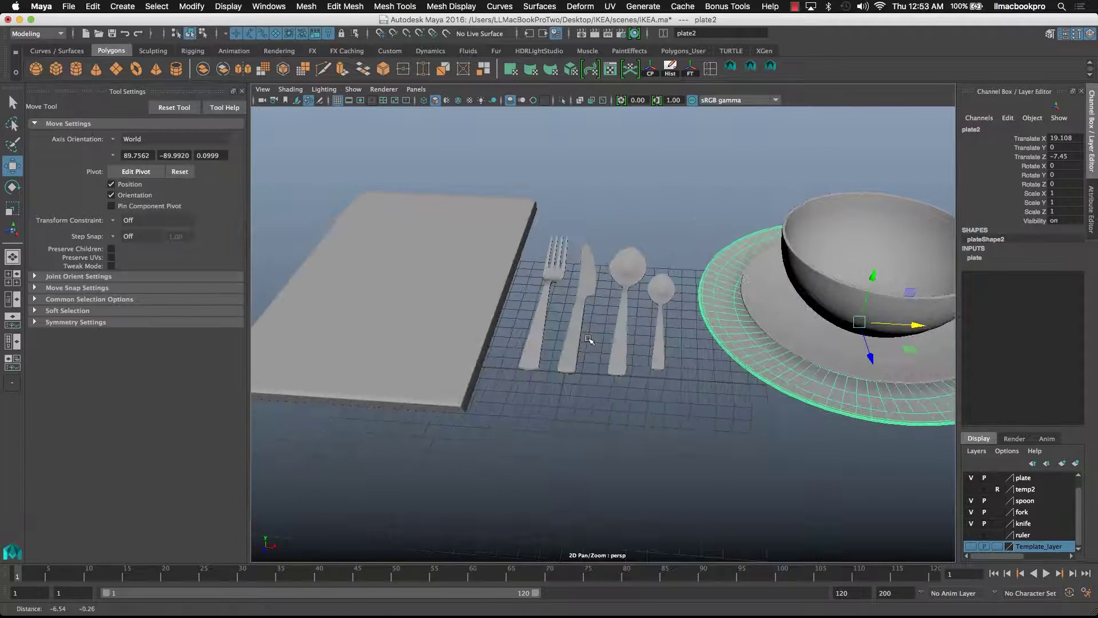
{"action": "left_click_drag", "start_coordinate": [487, 328], "coordinate": [605, 335], "text": "alt"}
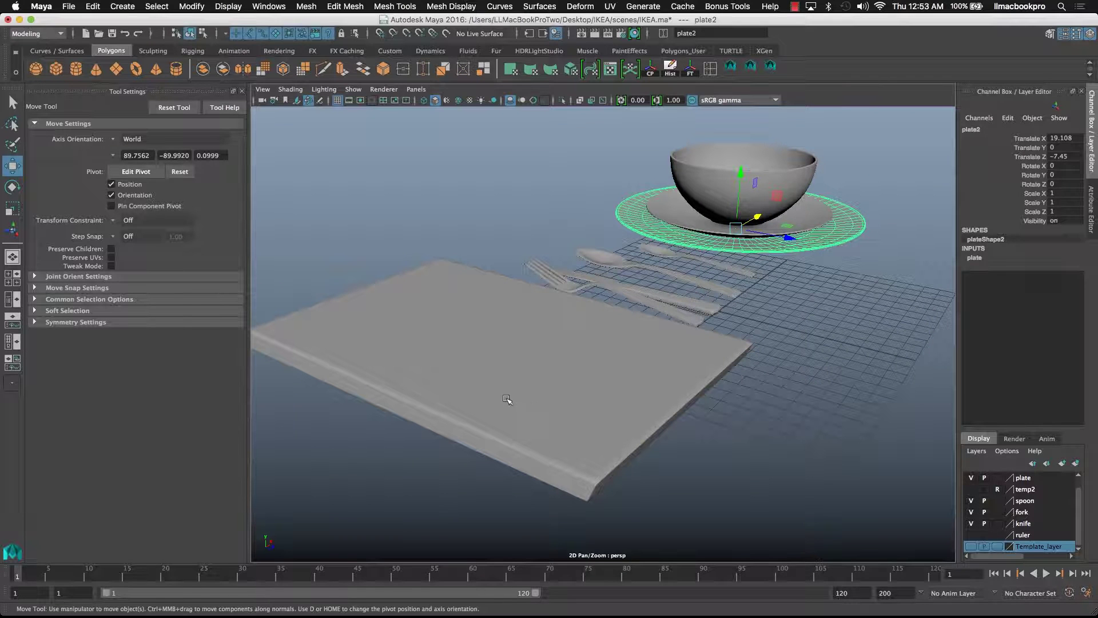
{"action": "left_click_drag", "start_coordinate": [502, 399], "coordinate": [573, 363], "text": "alt"}
{"action": "left_click", "coordinate": [602, 433]}
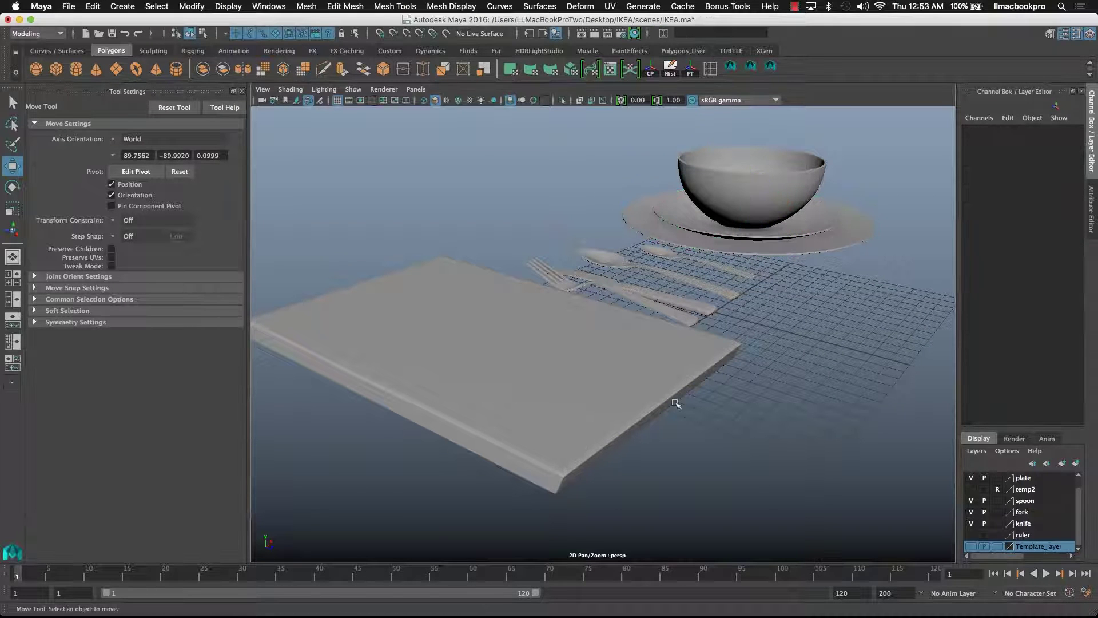
{"action": "scroll", "coordinate": [678, 394], "scroll_direction": "up", "scroll_amount": 5}
{"action": "middle_click_drag", "start_coordinate": [620, 439], "coordinate": [560, 515], "text": "alt"}
{"action": "left_click_drag", "start_coordinate": [546, 365], "coordinate": [740, 364], "text": "alt"}
{"action": "scroll", "coordinate": [528, 416], "scroll_direction": "up", "scroll_amount": 4}
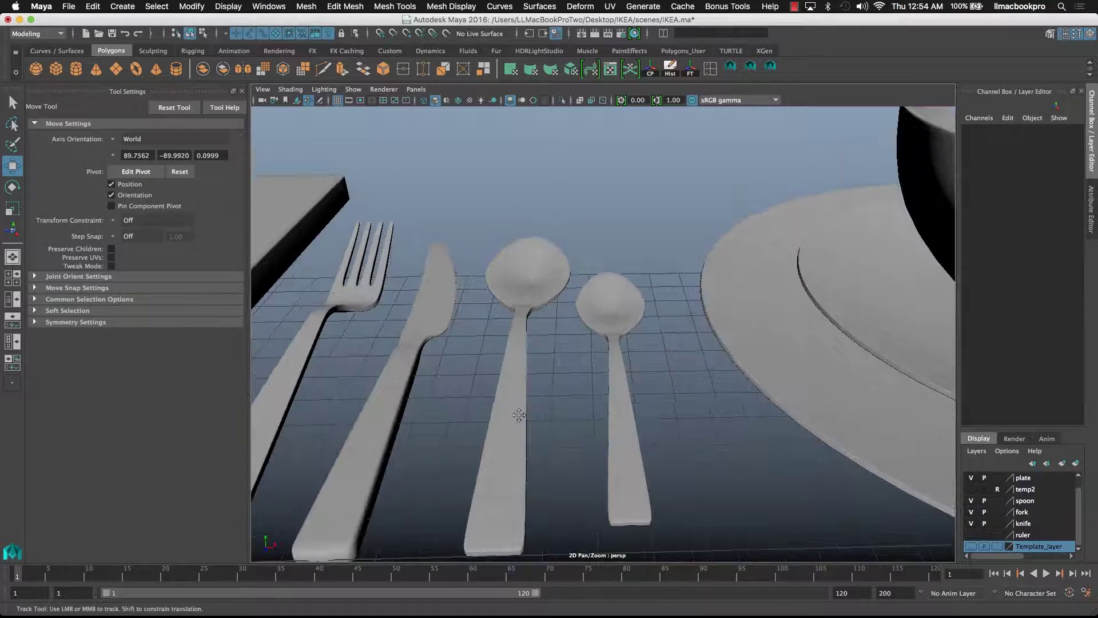
{"action": "left_click_drag", "start_coordinate": [529, 416], "coordinate": [581, 373], "text": "alt"}
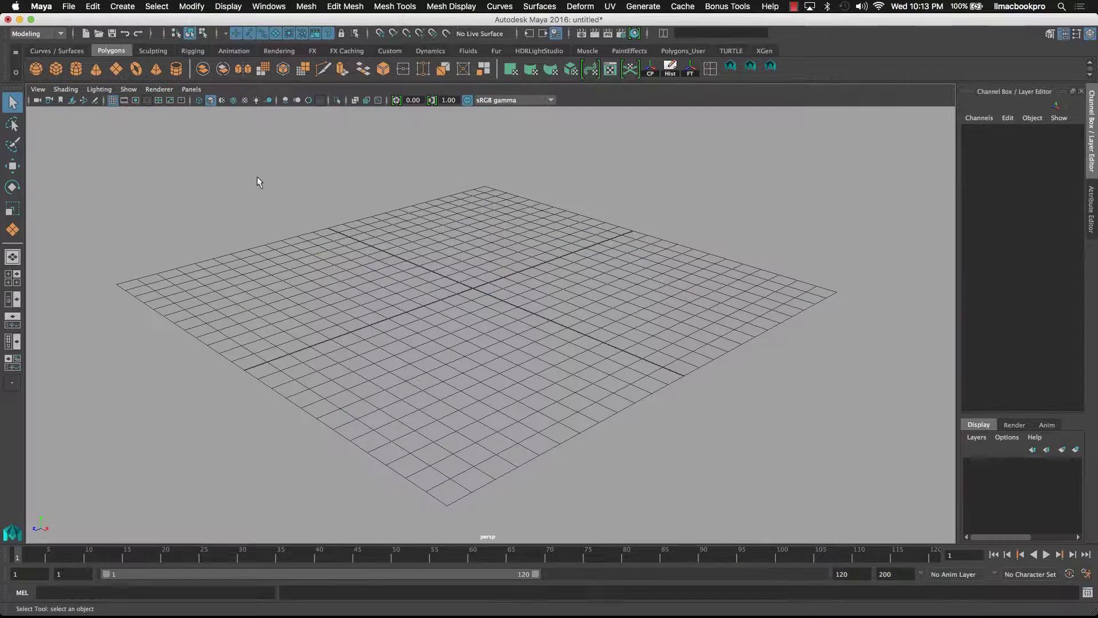
Start a new Maya project and name it IKEA.
{"action": "left_click", "coordinate": [69, 6]}
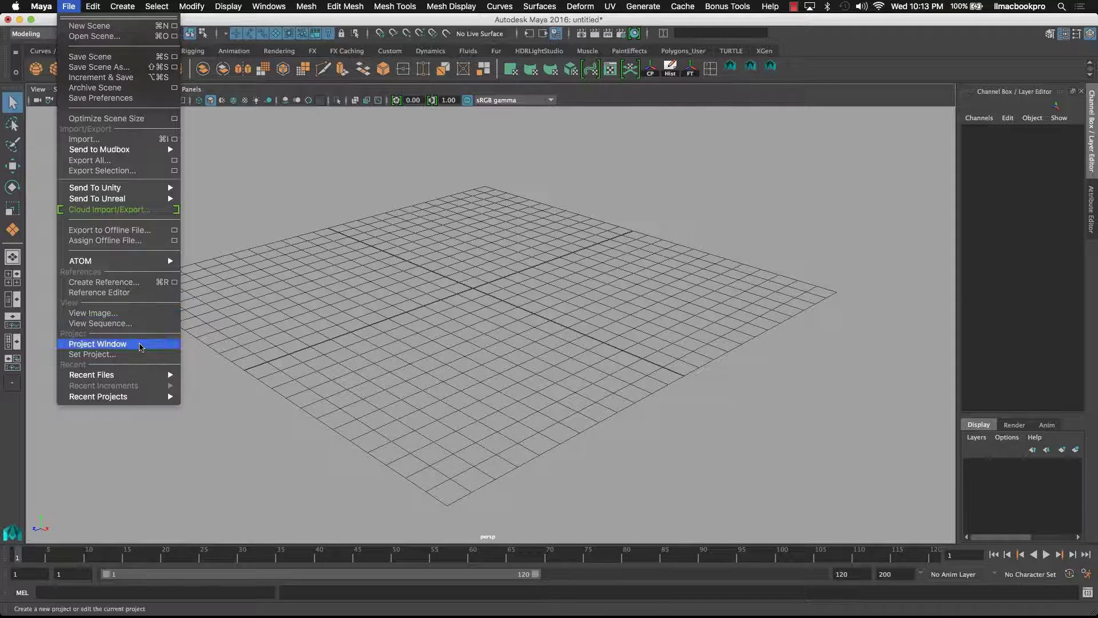
{"action": "left_click", "coordinate": [142, 345]}
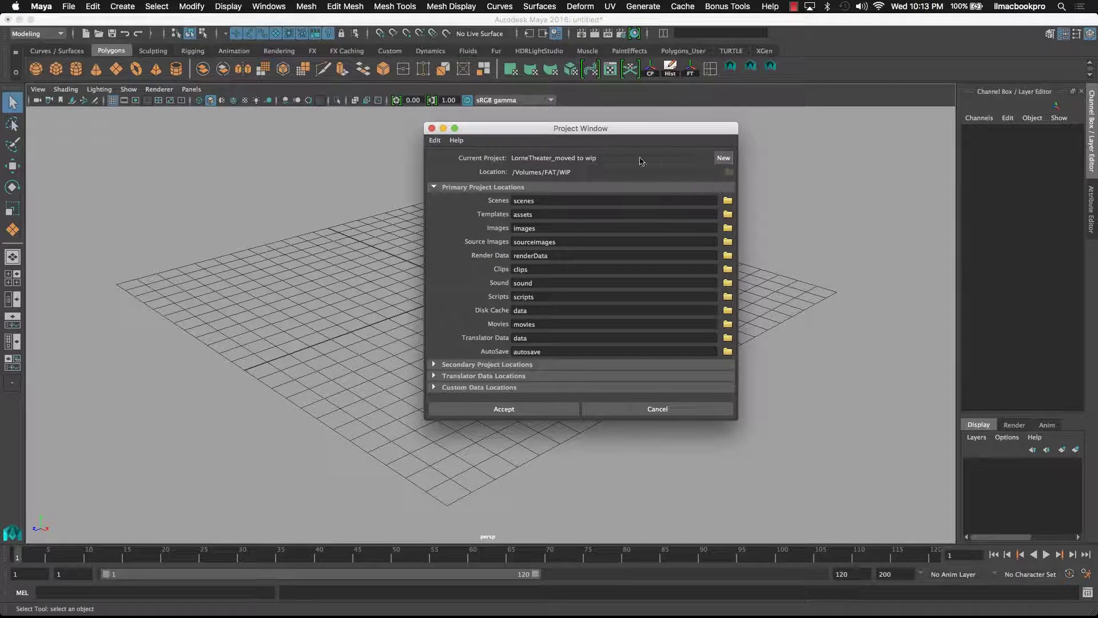
{"action": "left_click", "coordinate": [724, 158]}
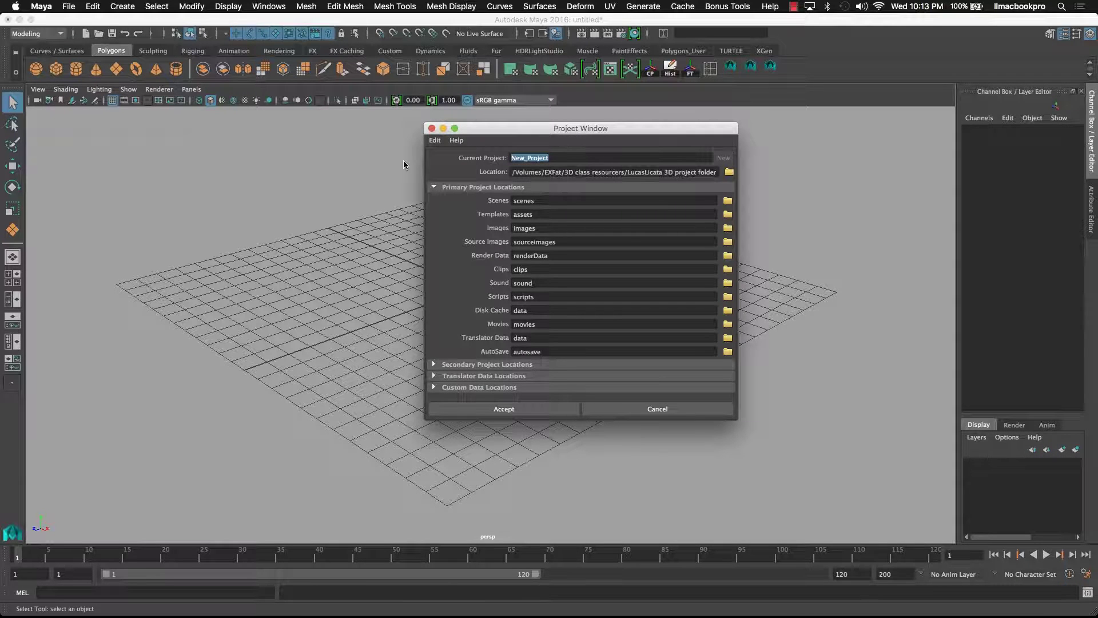
{"action": "key", "text": "BackSpace"}
{"action": "type", "text": "IKIA"}
{"action": "key", "text": "BackSpace"}
{"action": "key", "text": "BackSpace"}
{"action": "key", "text": "BackSpace"}
{"action": "type", "text": "KEA"}
Set the new project's location to the Desktop folder and create the project.
{"action": "left_click", "coordinate": [729, 172]}
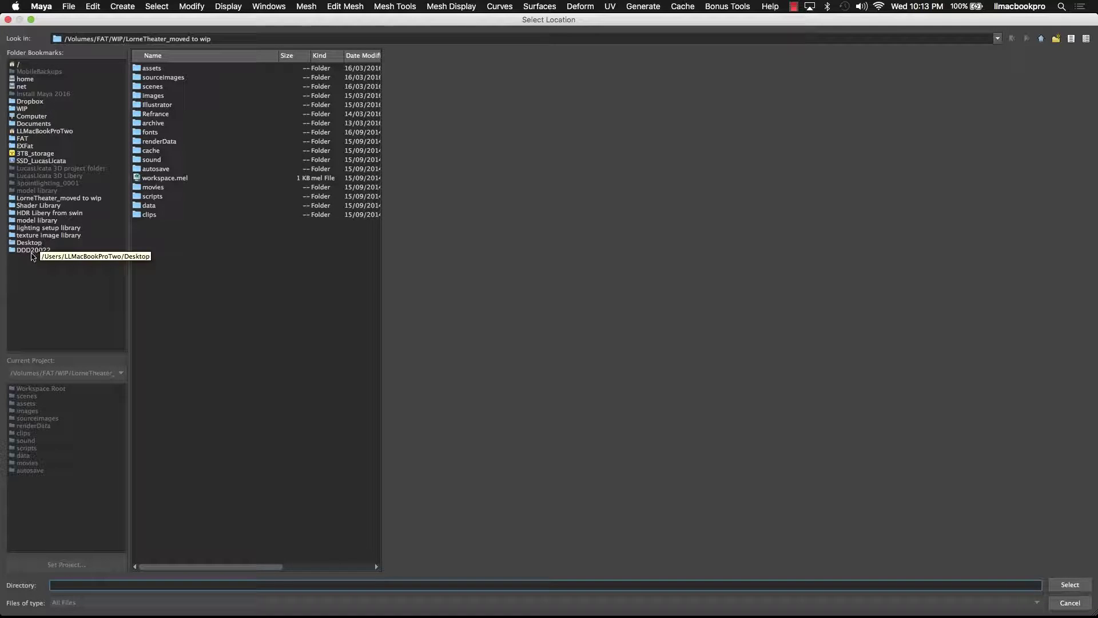
{"action": "left_click", "coordinate": [34, 243]}
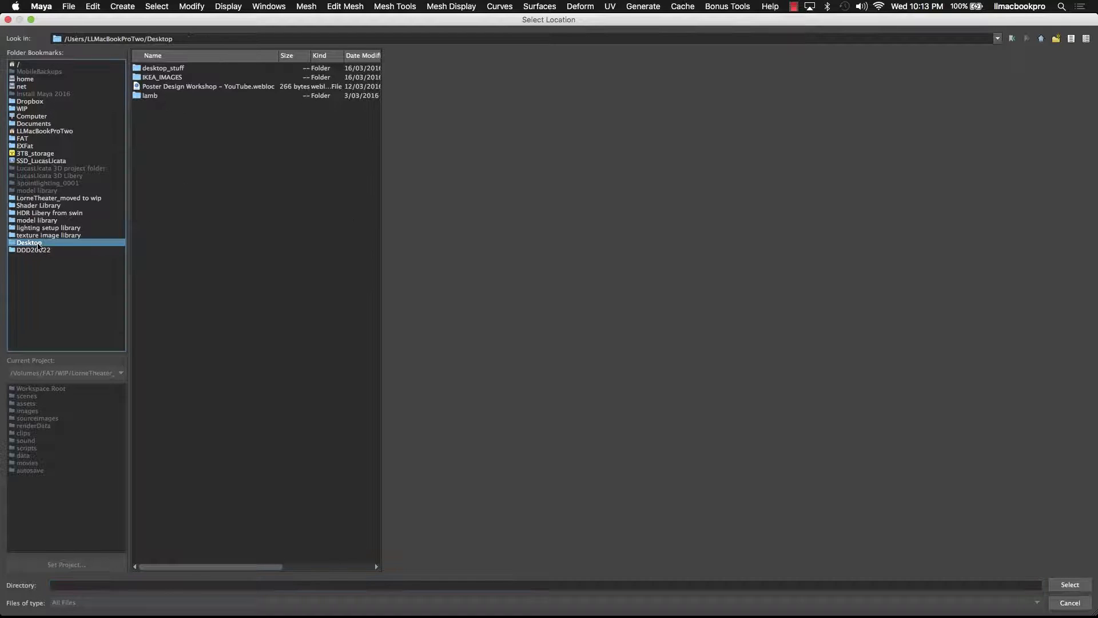
{"action": "left_click", "coordinate": [1069, 584]}
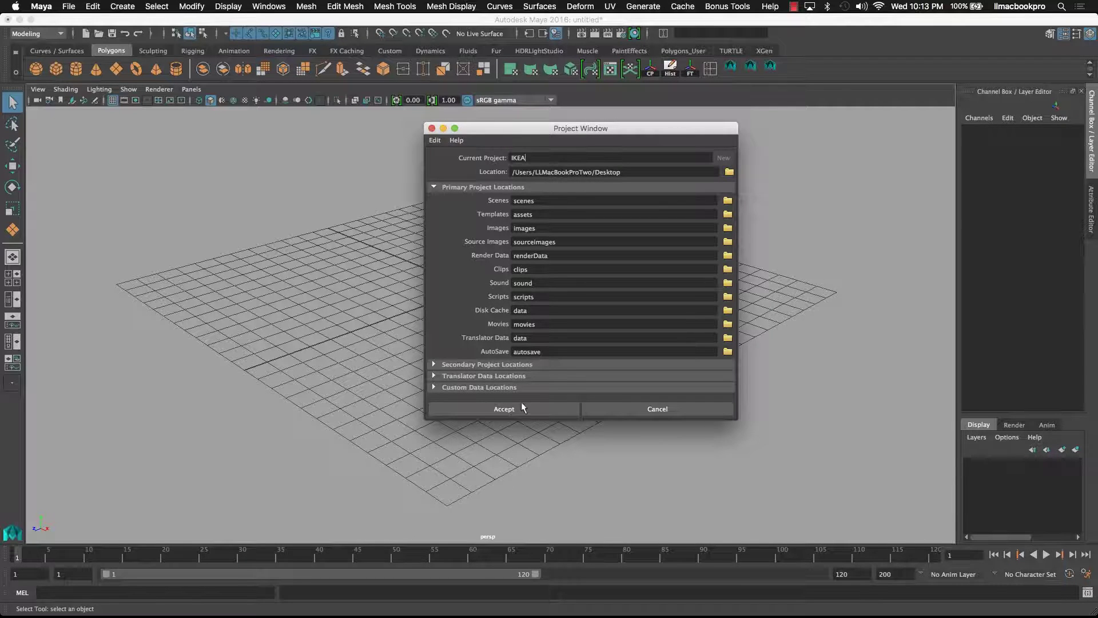
{"action": "left_click", "coordinate": [525, 408]}
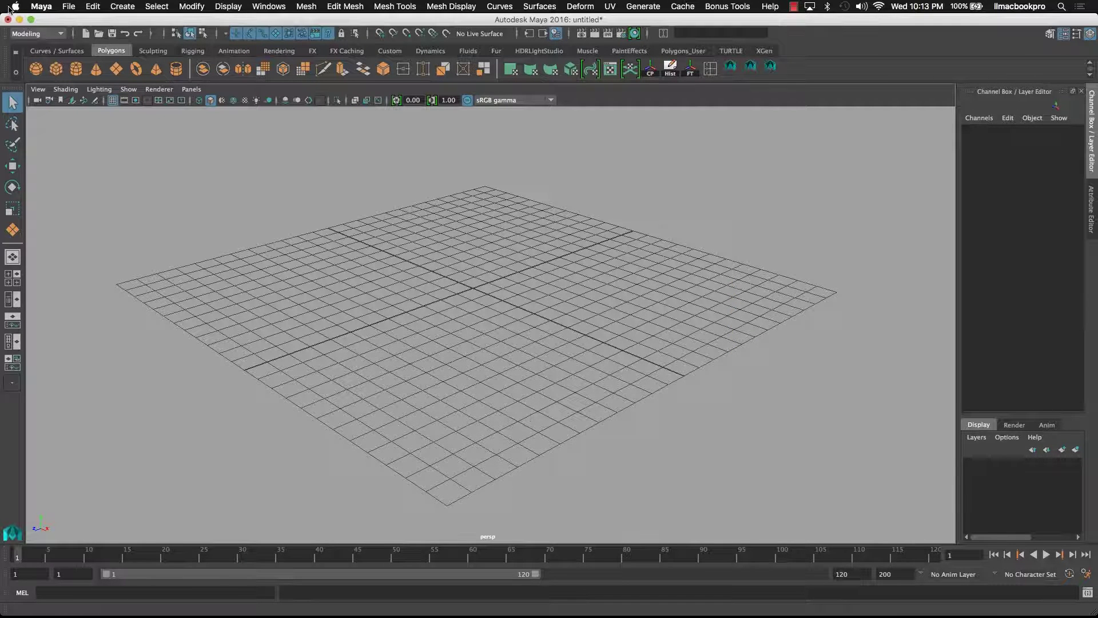
Switch to the Finder desktop and open the new IKEA project folder.
{"action": "left_click", "coordinate": [20, 20]}
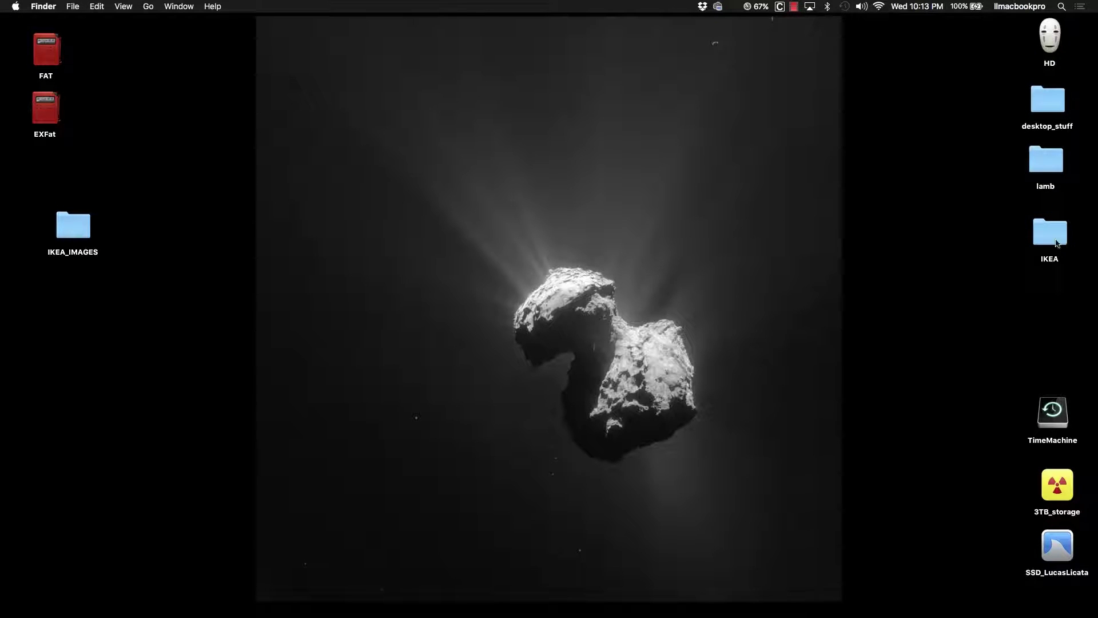
{"action": "left_click_drag", "start_coordinate": [1057, 243], "coordinate": [520, 150]}
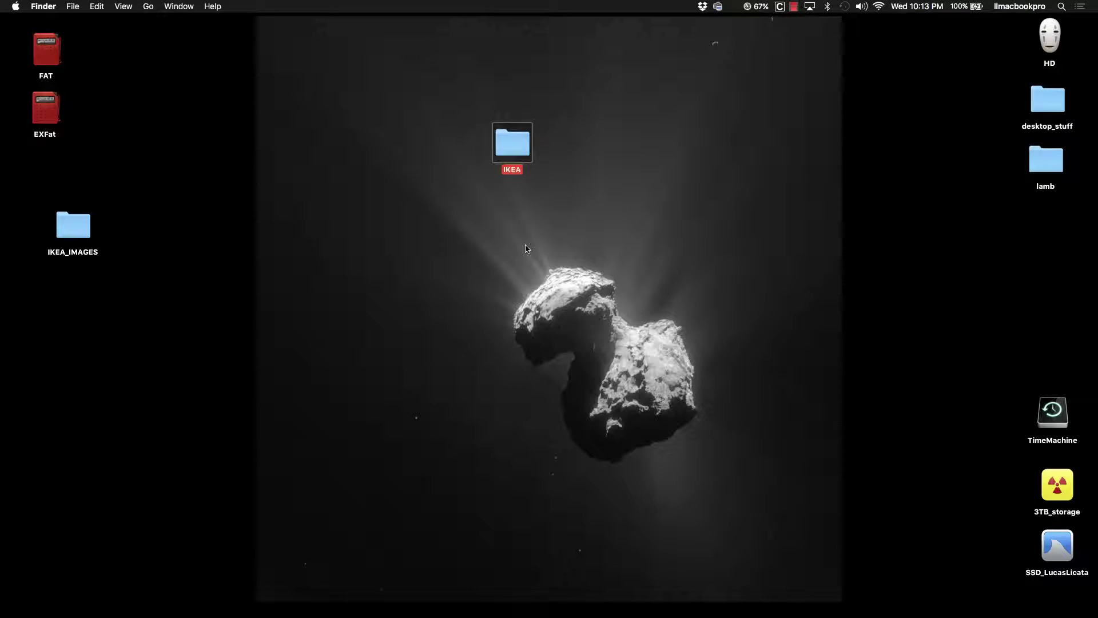
{"action": "double_click", "coordinate": [520, 151]}
{"action": "left_click_drag", "start_coordinate": [419, 123], "coordinate": [301, 52]}
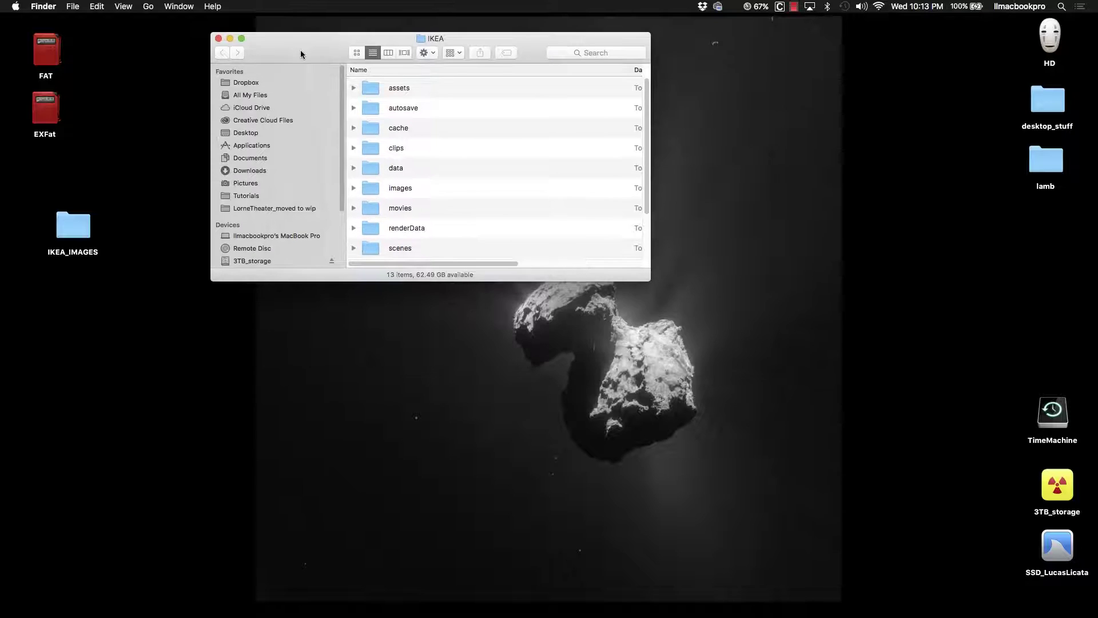
Move the IKEA_IMAGES folder from the desktop into the project's sourceimages folder and close the folder window.
{"action": "left_click_drag", "start_coordinate": [648, 278], "coordinate": [726, 473]}
{"action": "double_click", "coordinate": [411, 307]}
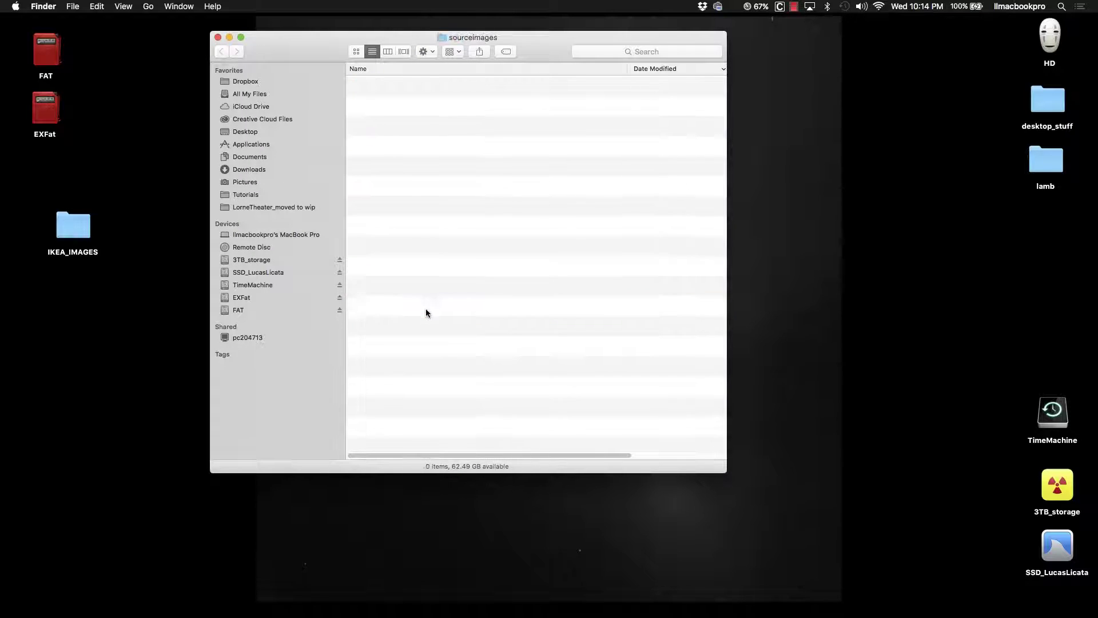
{"action": "left_click_drag", "start_coordinate": [83, 237], "coordinate": [391, 149]}
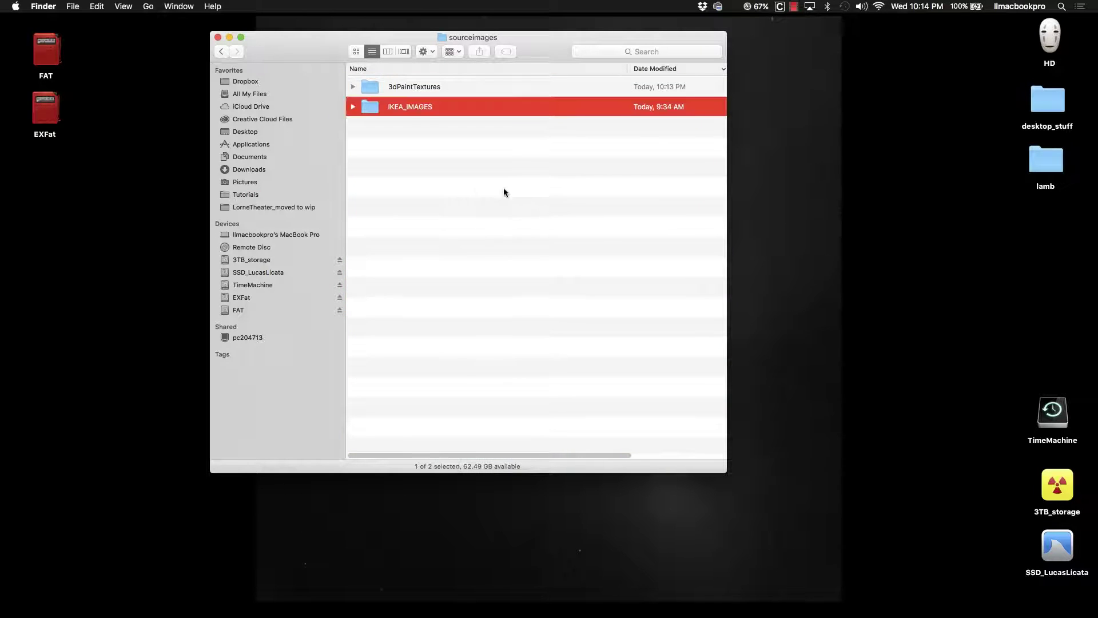
{"action": "left_click", "coordinate": [218, 37]}
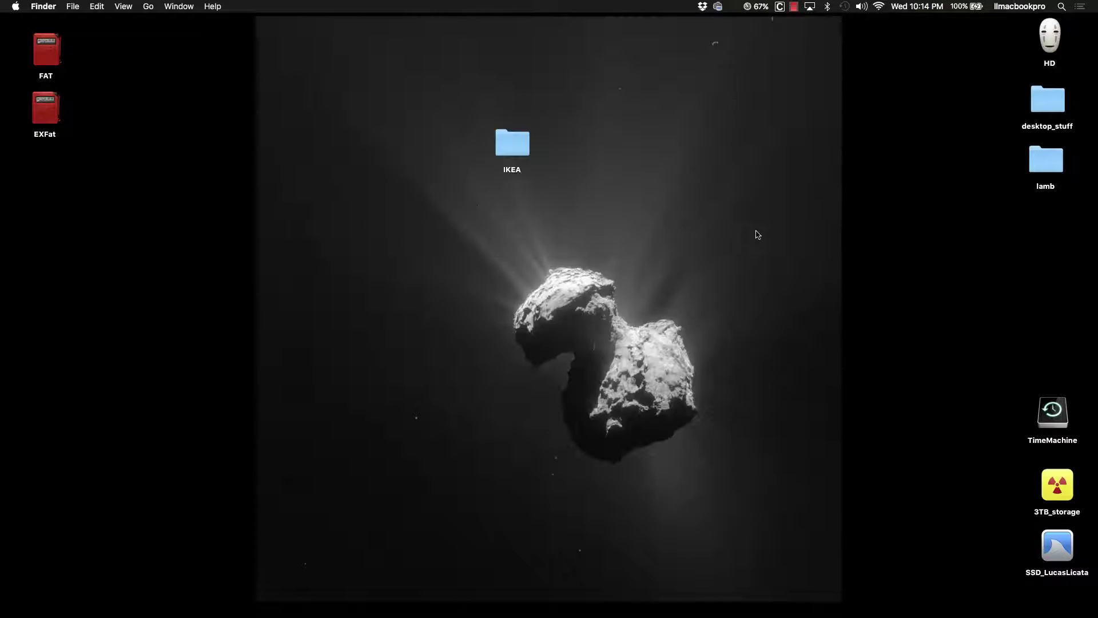
Switch back to Maya and, in the four-view layout, start importing an image plane for the top view.
{"action": "mouse_move", "coordinate": [723, 617]}
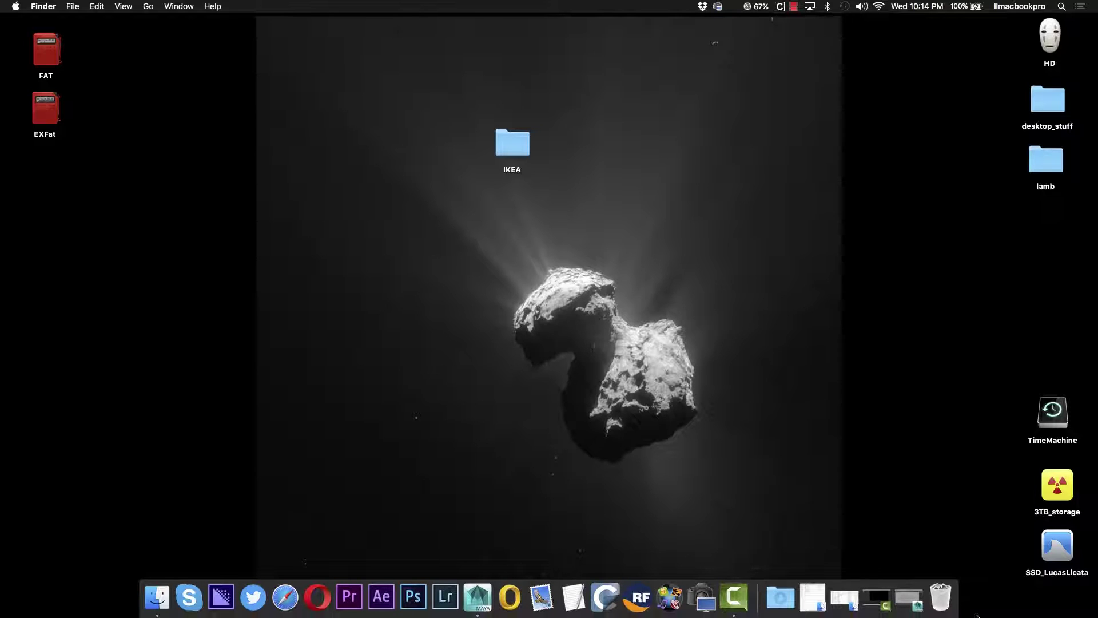
{"action": "left_click", "coordinate": [480, 598]}
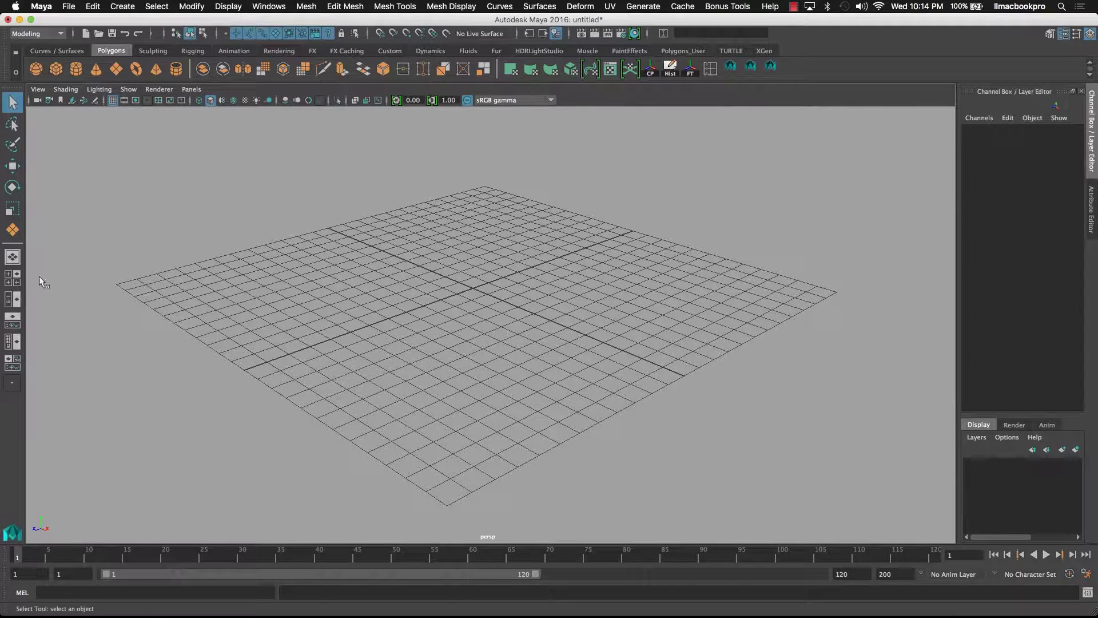
{"action": "key", "text": "space"}
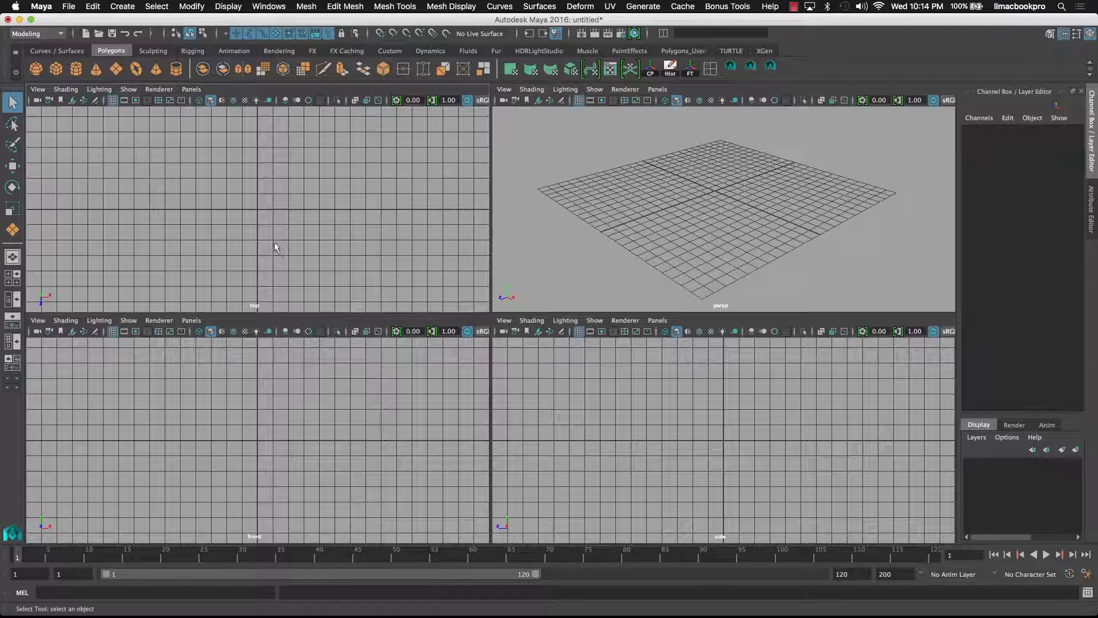
{"action": "left_click", "coordinate": [37, 90]}
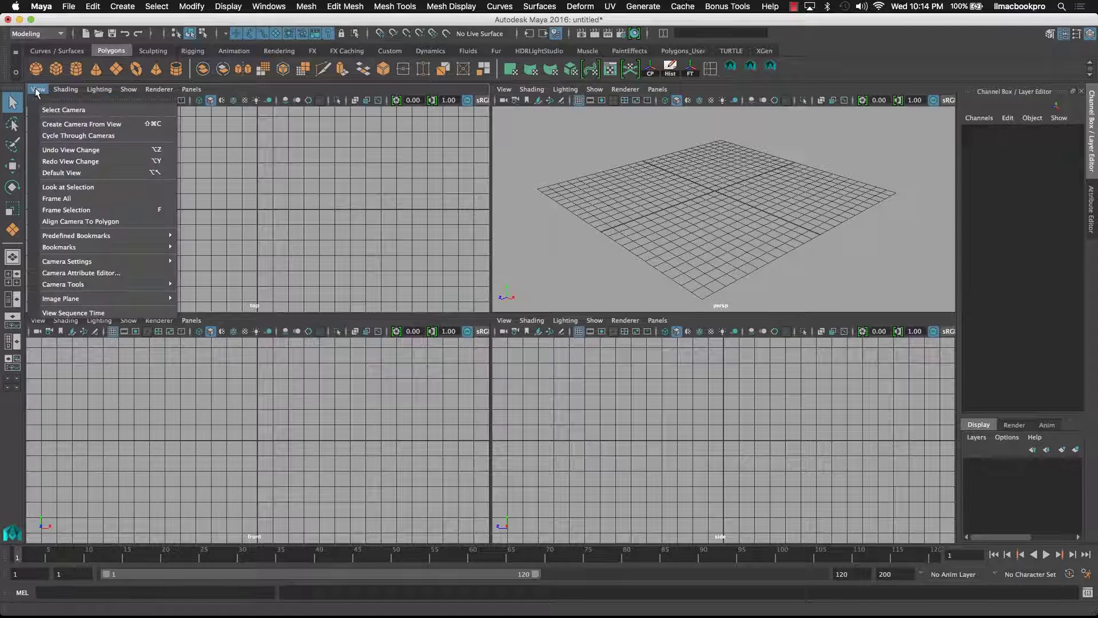
{"action": "mouse_move", "coordinate": [91, 301]}
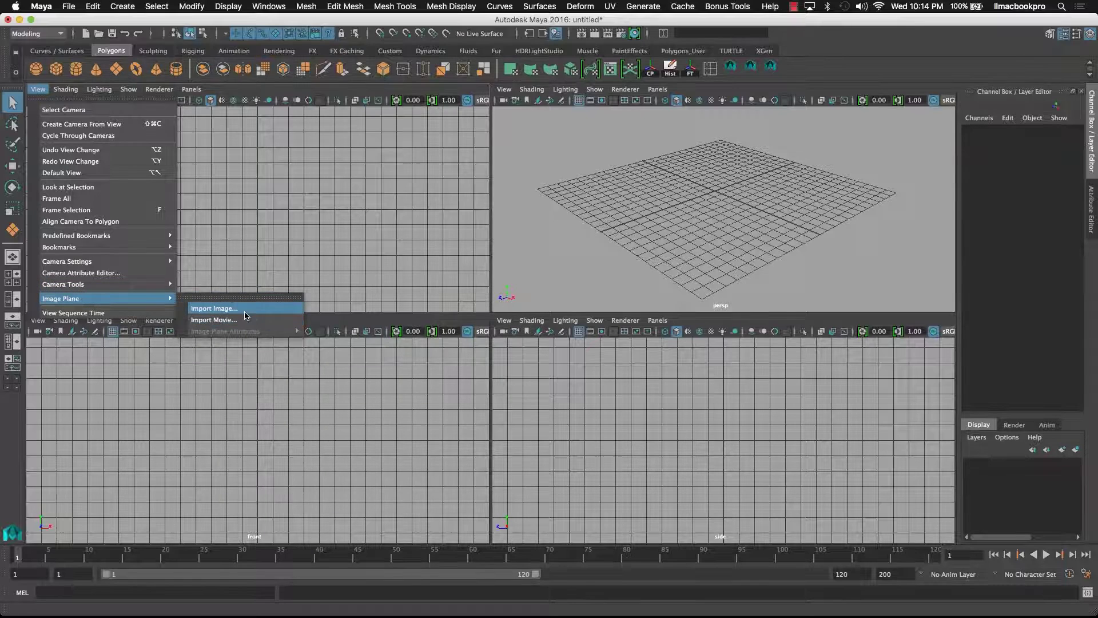
{"action": "left_click", "coordinate": [216, 309]}
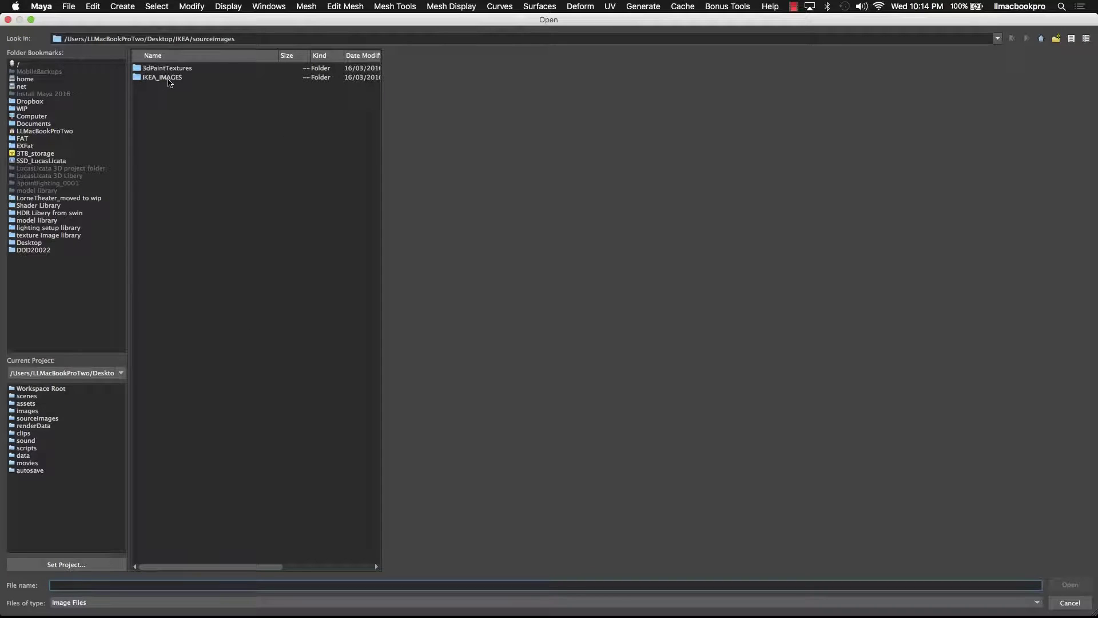
Load the front-on cutlery photo 17386c8cee65cb9cc1eae63ca5b510d0.jpg from the IKEA_IMAGES folder as the top view's image plane.
{"action": "left_click", "coordinate": [167, 78]}
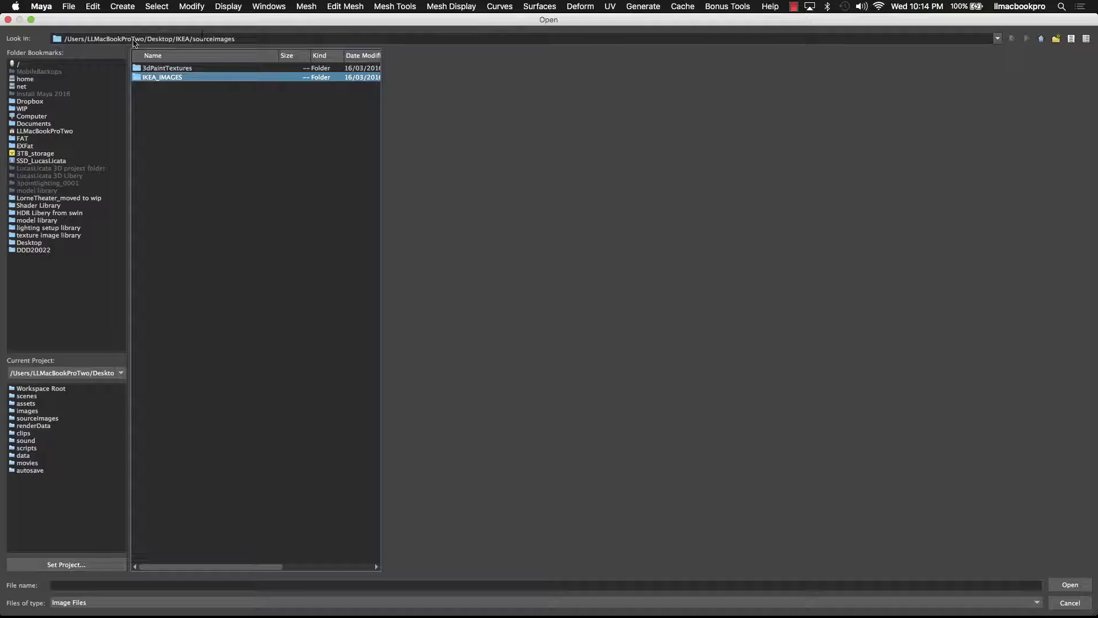
{"action": "double_click", "coordinate": [165, 78]}
{"action": "left_click", "coordinate": [207, 70]}
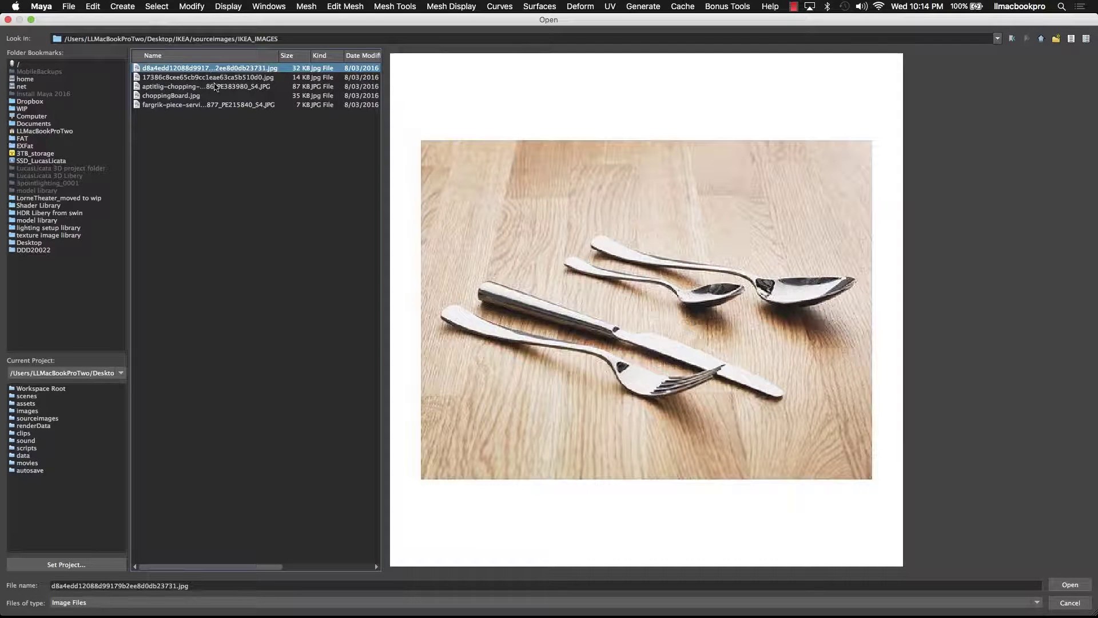
{"action": "key", "text": "Down"}
{"action": "key", "text": "Down"}
{"action": "key", "text": "Up"}
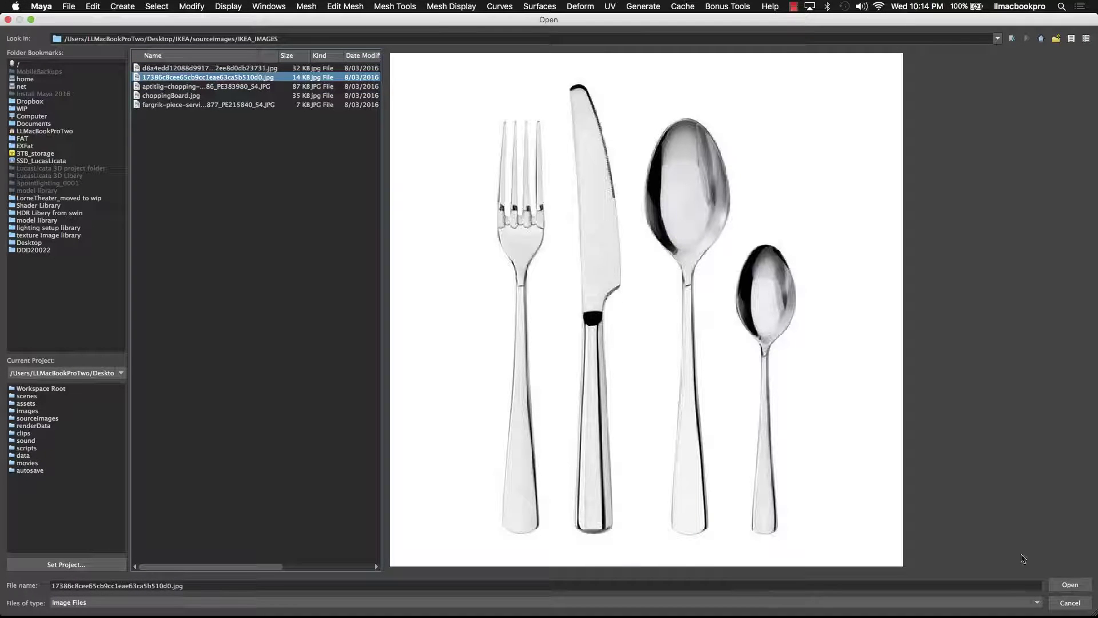
{"action": "left_click", "coordinate": [1071, 585]}
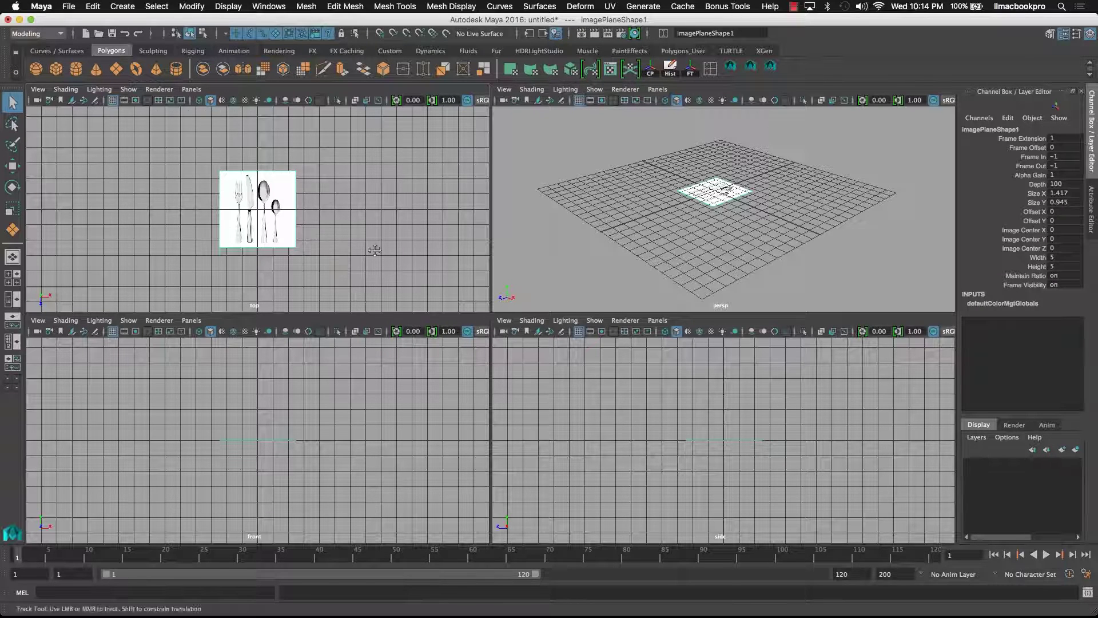
Enlarge the top view to fill the workspace, framed on the cutlery image.
{"action": "middle_click_drag", "start_coordinate": [301, 230], "coordinate": [288, 238], "text": "alt"}
{"action": "scroll", "coordinate": [289, 235], "scroll_direction": "up", "scroll_amount": 8}
{"action": "scroll", "coordinate": [290, 234], "scroll_direction": "down", "scroll_amount": 1}
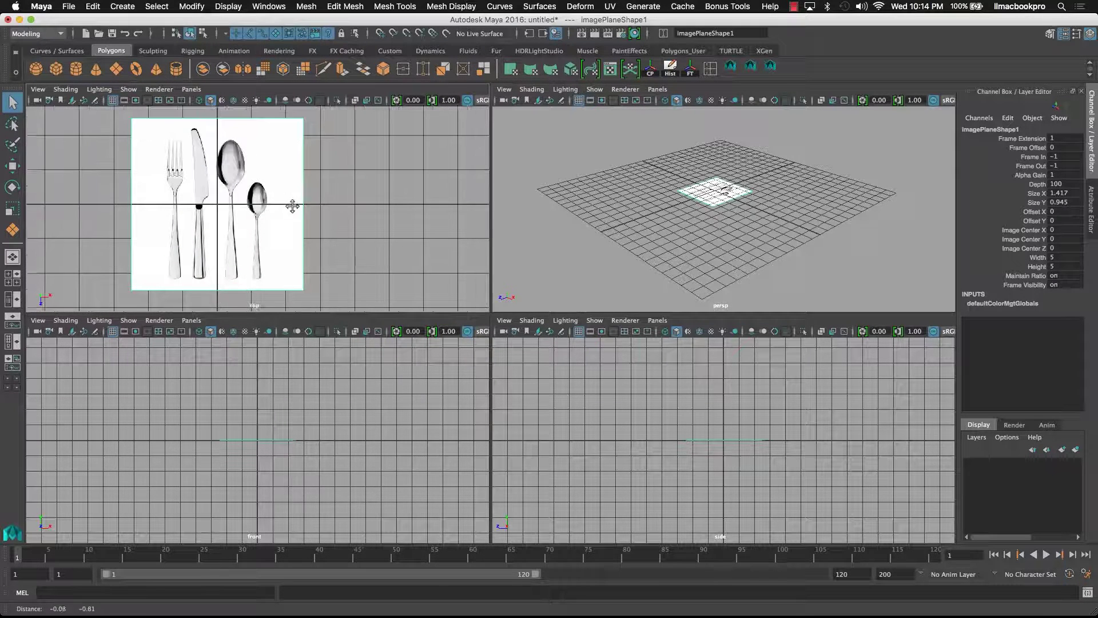
{"action": "key", "text": "space"}
{"action": "scroll", "coordinate": [518, 342], "scroll_direction": "down", "scroll_amount": 4}
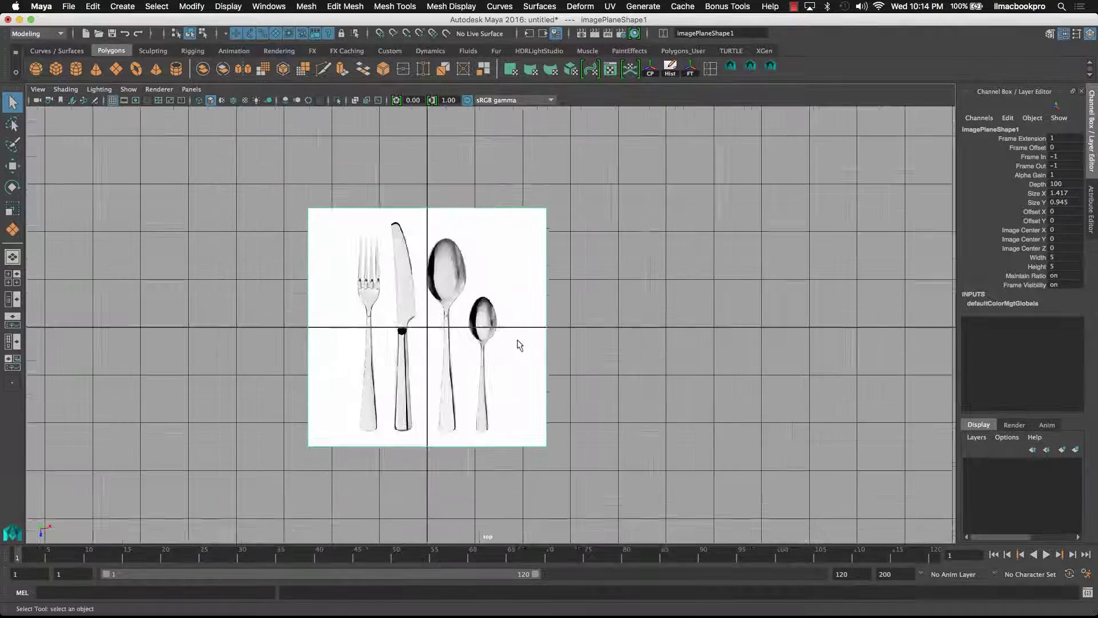
Check the linear working units in the general application preferences and close the preferences without changes.
{"action": "left_click", "coordinate": [1085, 575]}
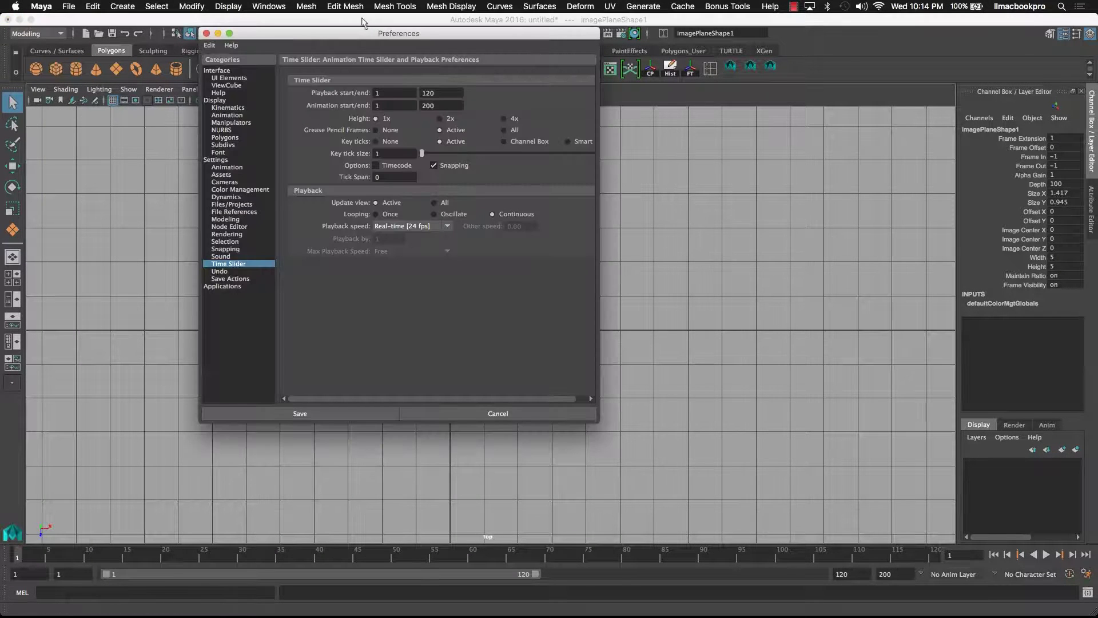
{"action": "left_click_drag", "start_coordinate": [351, 33], "coordinate": [753, 113]}
{"action": "middle_click_drag", "start_coordinate": [478, 236], "coordinate": [296, 249], "text": "alt"}
{"action": "scroll", "coordinate": [369, 233], "scroll_direction": "up", "scroll_amount": 2}
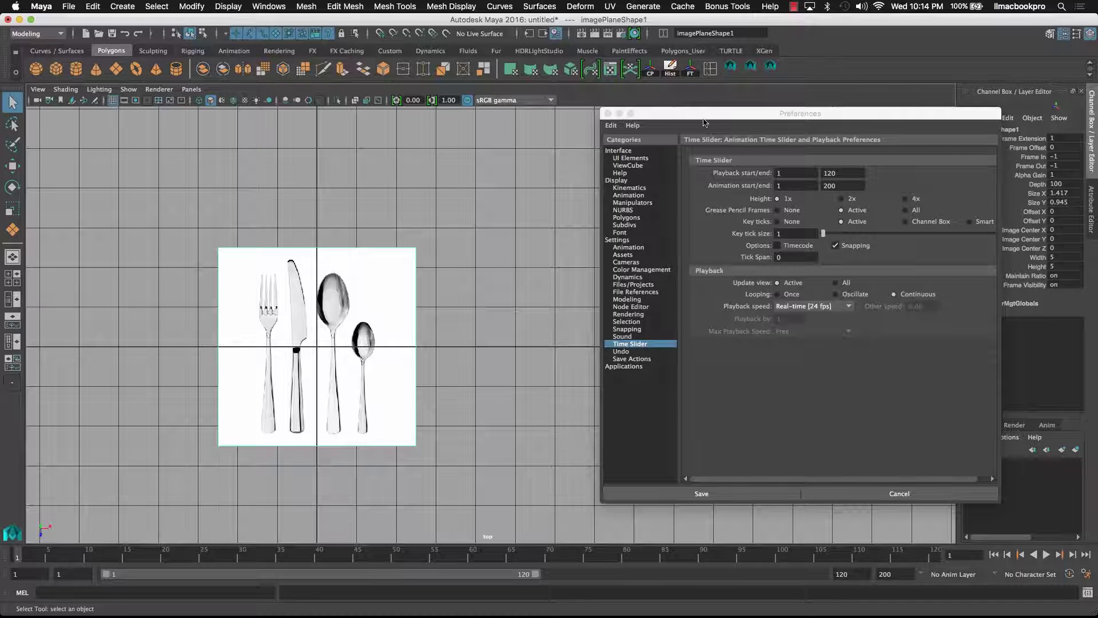
{"action": "left_click_drag", "start_coordinate": [704, 121], "coordinate": [568, 135]}
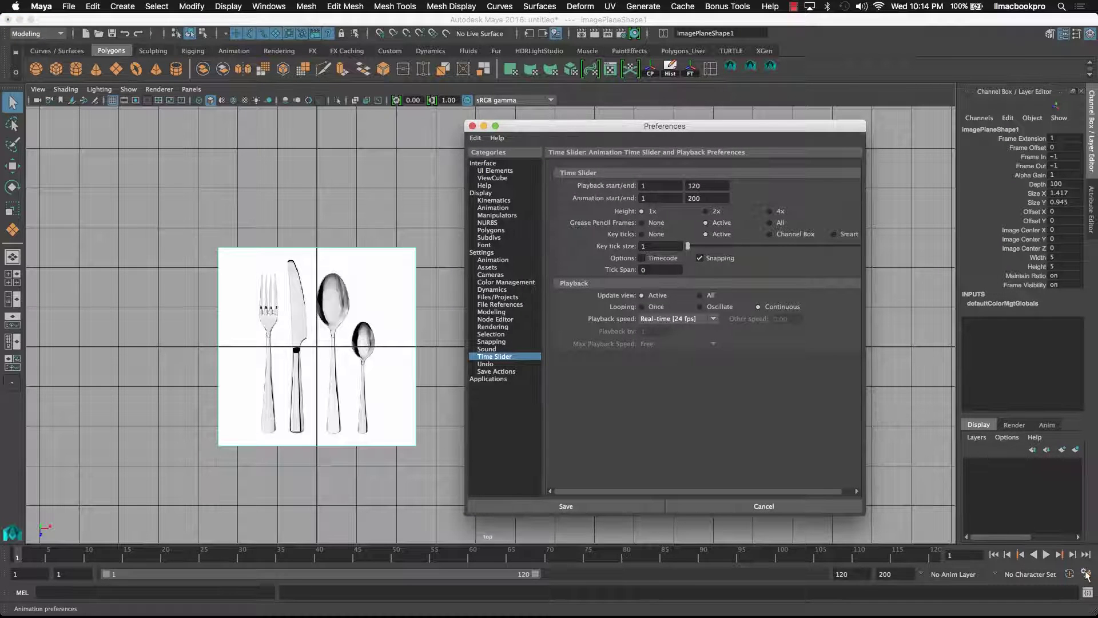
{"action": "left_click", "coordinate": [269, 6]}
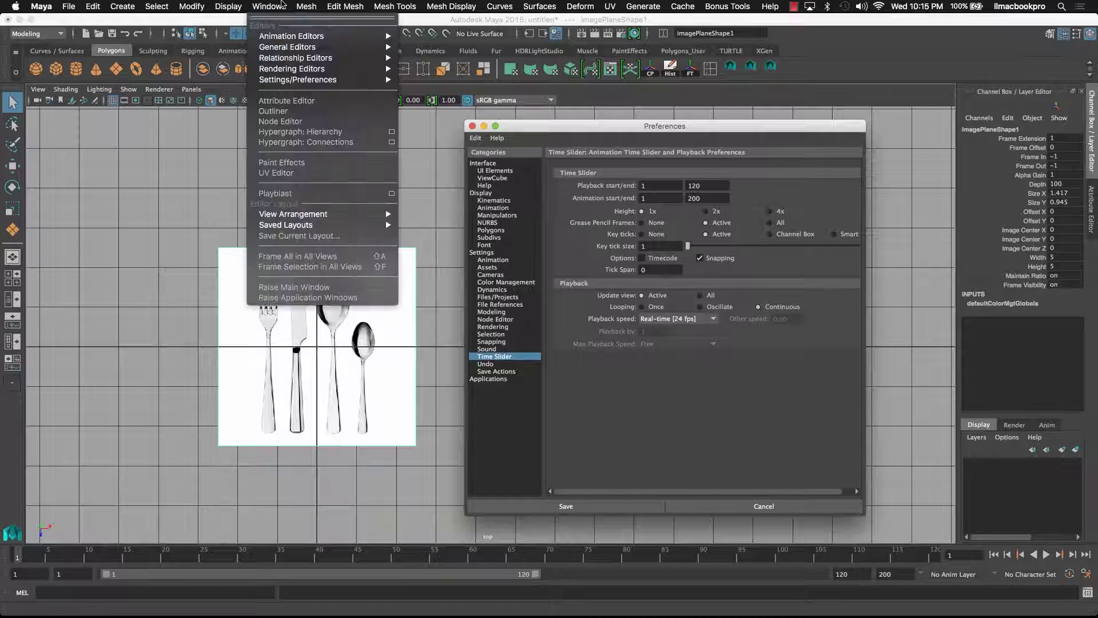
{"action": "mouse_move", "coordinate": [285, 84]}
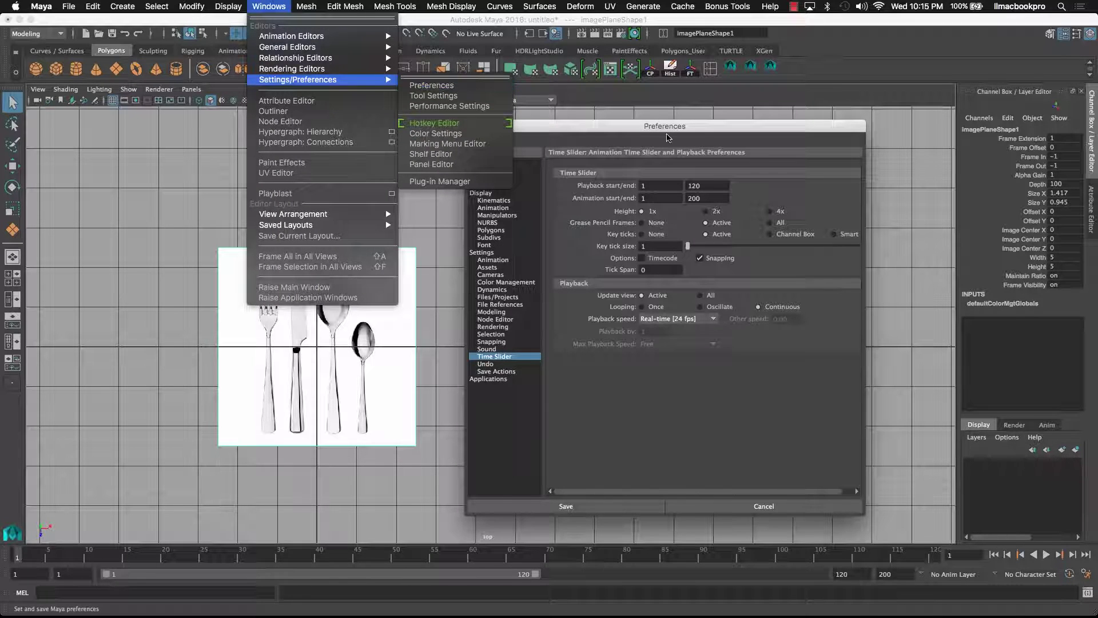
{"action": "left_click", "coordinate": [622, 133]}
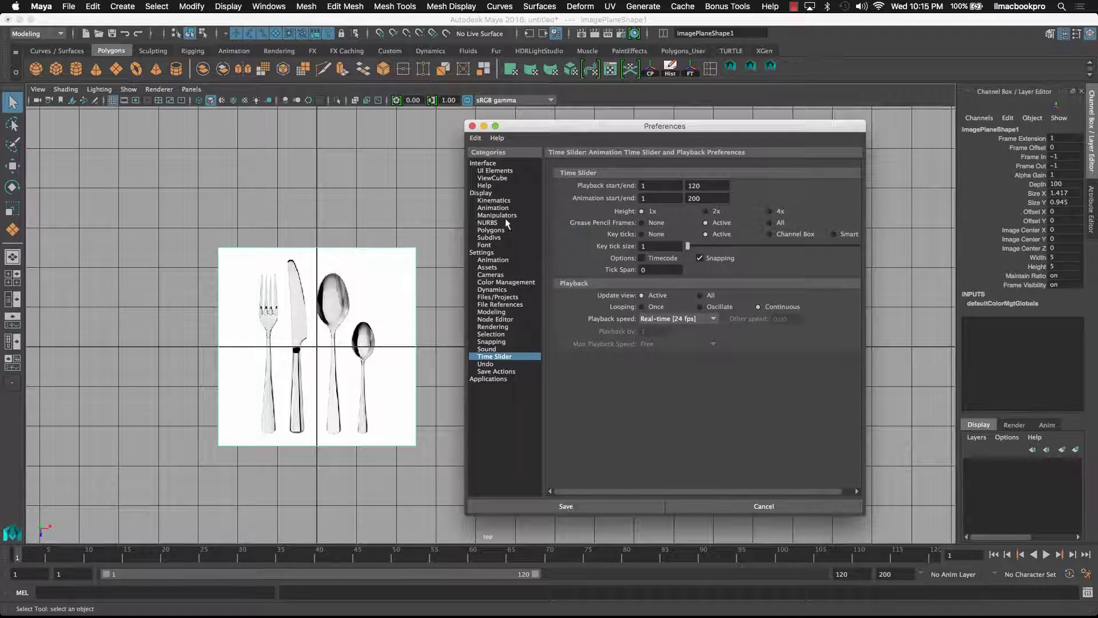
{"action": "left_click", "coordinate": [502, 252]}
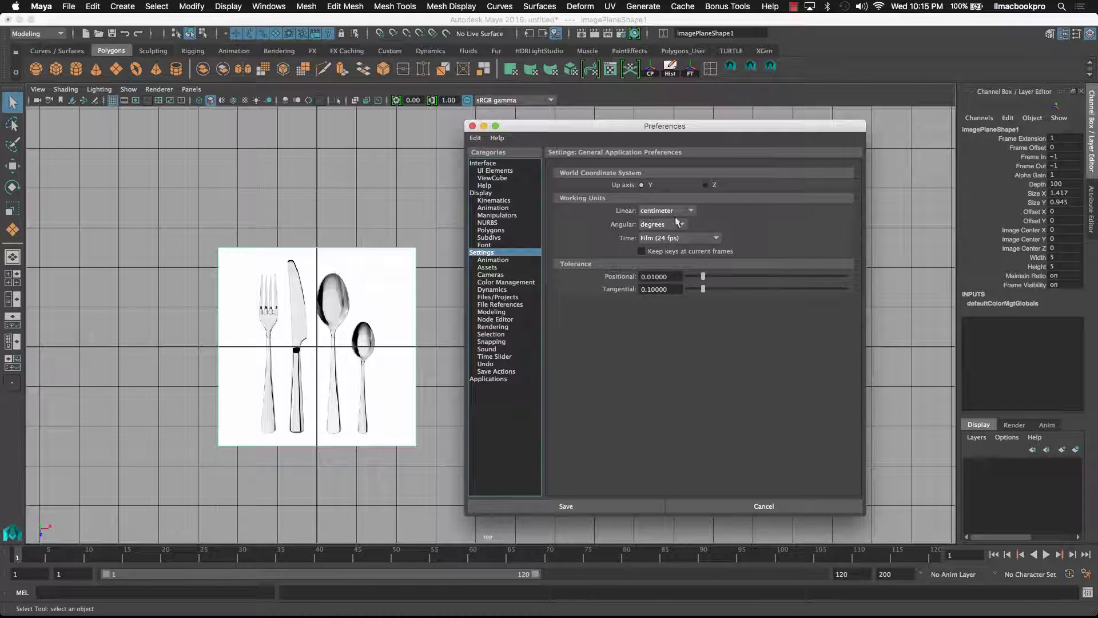
{"action": "left_click", "coordinate": [473, 126]}
Deselect the image plane and begin a grid-snapped distance measurement in the top view, with its first point at the origin.
{"action": "left_click", "coordinate": [478, 247]}
{"action": "scroll", "coordinate": [441, 360], "scroll_direction": "down", "scroll_amount": 3}
{"action": "middle_click_drag", "start_coordinate": [529, 385], "coordinate": [707, 444], "text": "alt"}
{"action": "scroll", "coordinate": [518, 365], "scroll_direction": "up", "scroll_amount": 1}
{"action": "middle_click_drag", "start_coordinate": [519, 363], "coordinate": [476, 368], "text": "alt"}
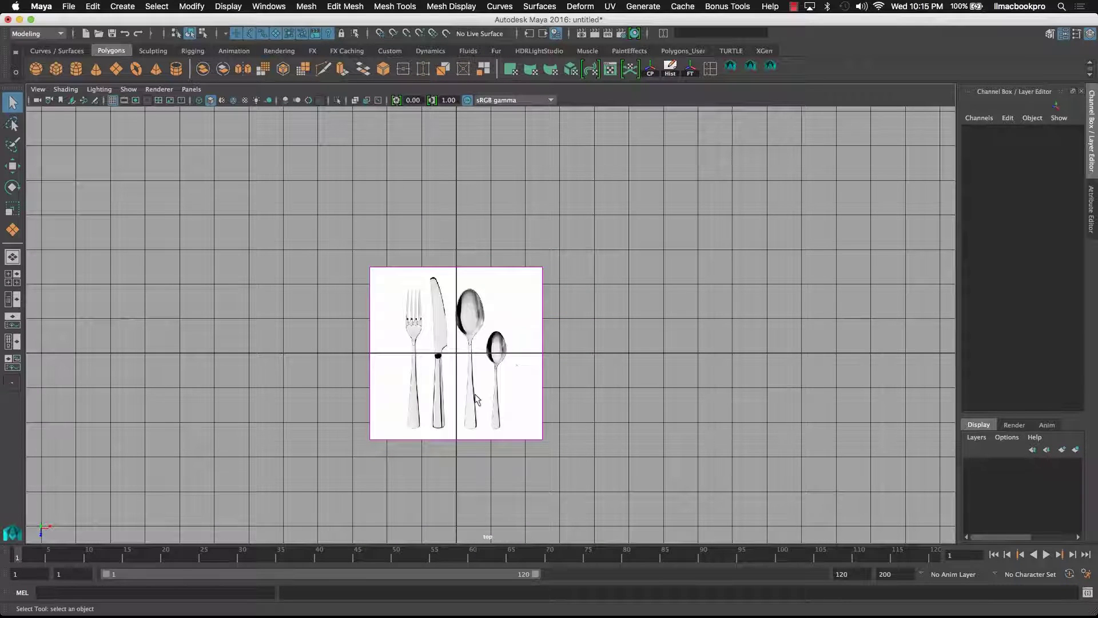
{"action": "middle_click_drag", "start_coordinate": [517, 301], "coordinate": [520, 364], "text": "alt"}
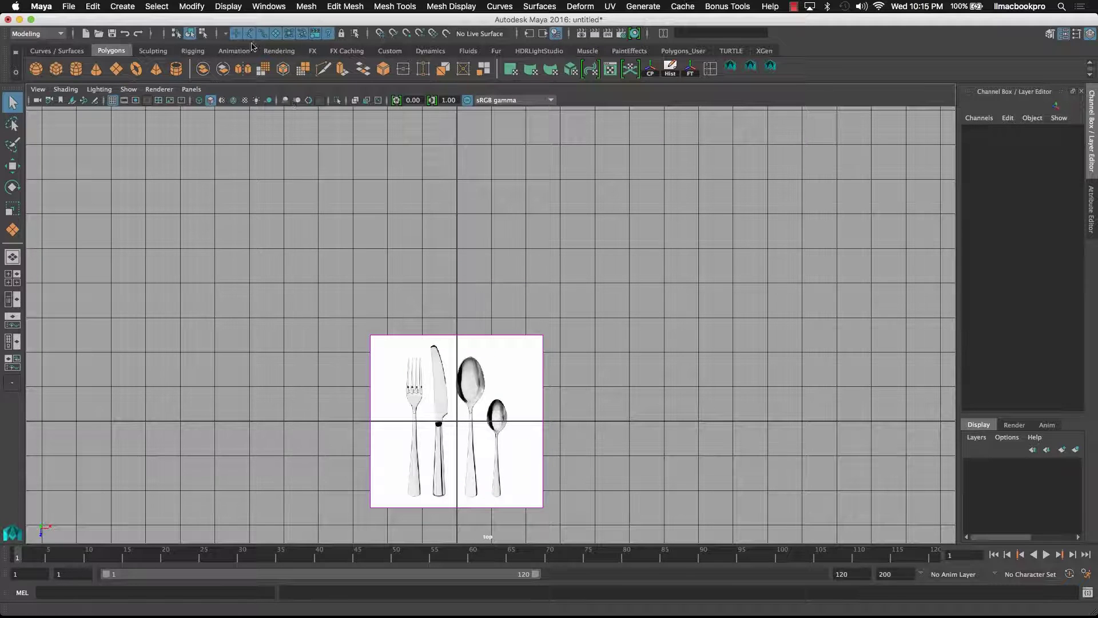
{"action": "left_click", "coordinate": [191, 6]}
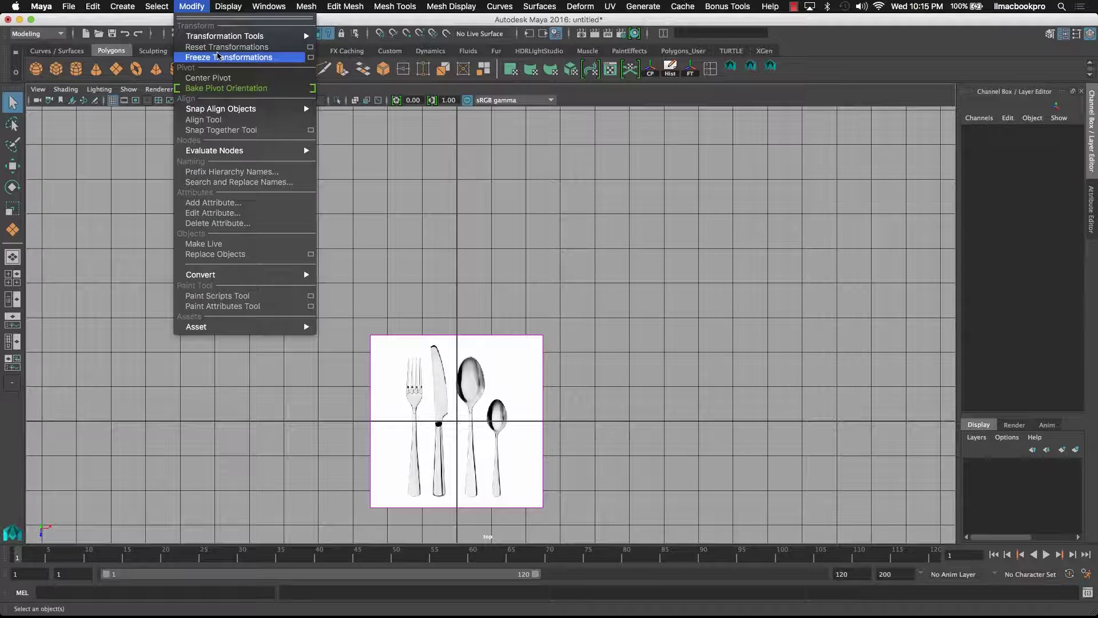
{"action": "mouse_move", "coordinate": [122, 6]}
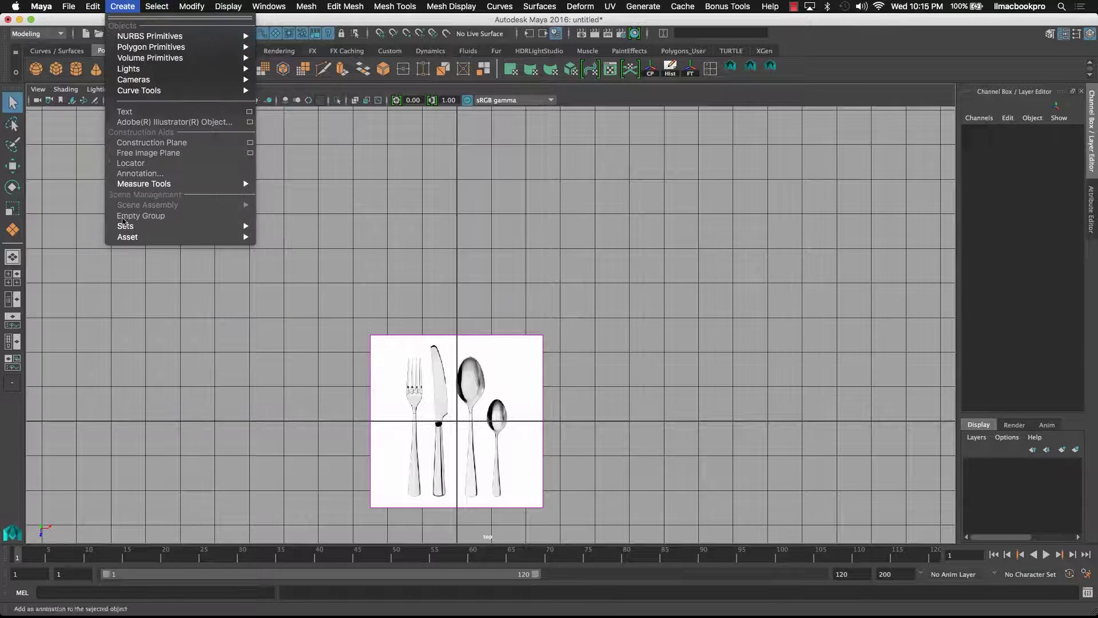
{"action": "mouse_move", "coordinate": [144, 185]}
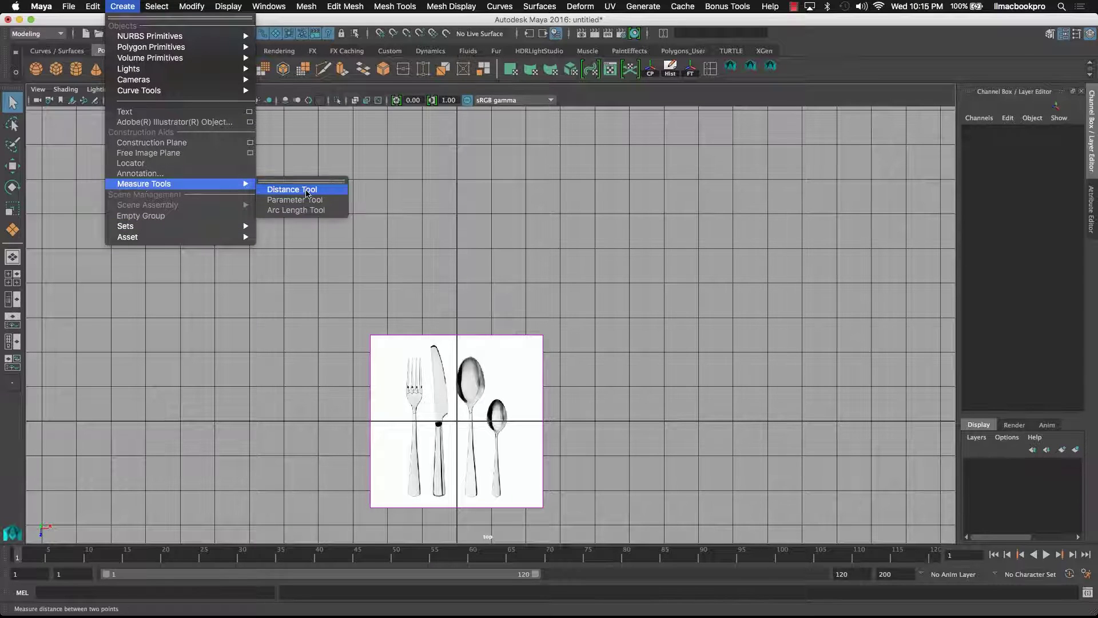
{"action": "left_click", "coordinate": [325, 189]}
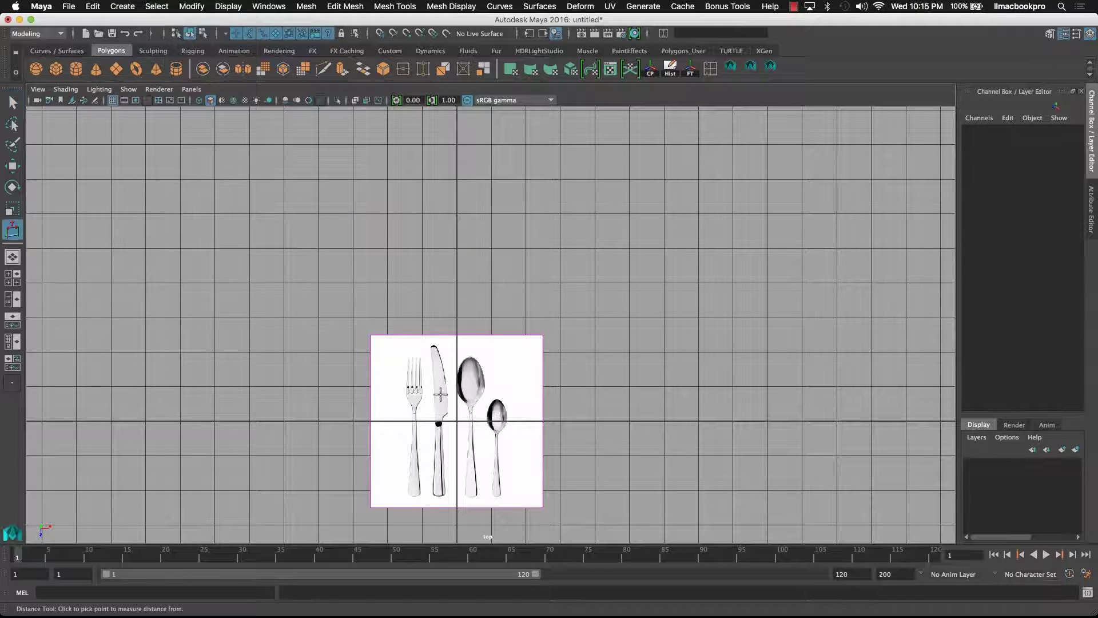
{"action": "key", "text": "x"}
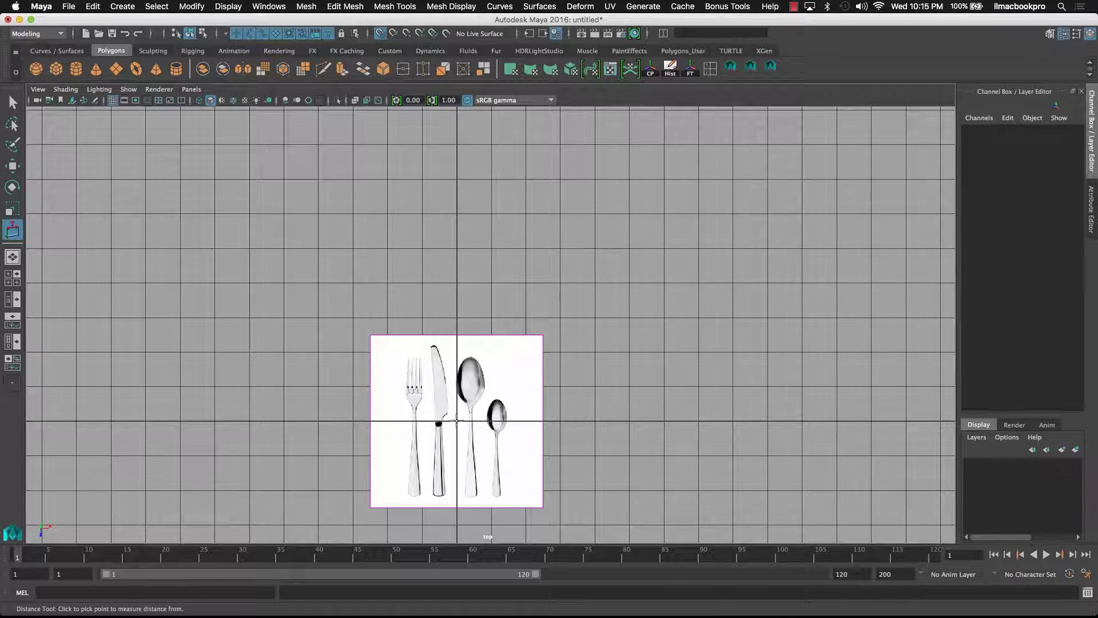
{"action": "left_click", "coordinate": [457, 421]}
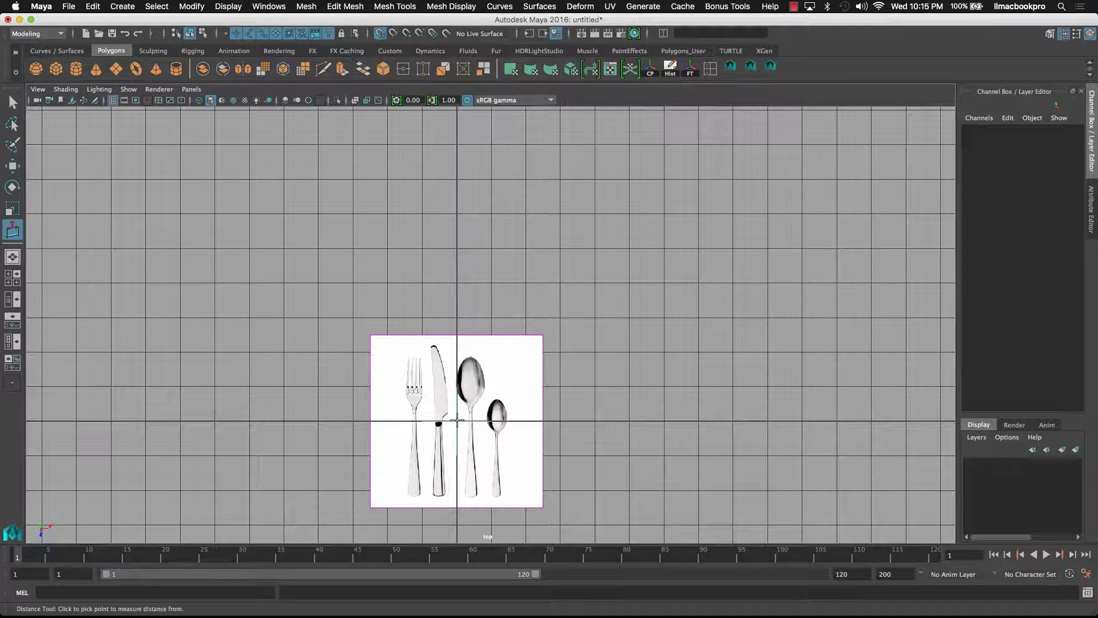
Place the measurement's second point on the vertical axis about 15 cm above the origin and leave the Distance Tool.
{"action": "mouse_move", "coordinate": [530, 271]}
{"action": "middle_mouse_down", "text": "alt"}
{"action": "mouse_move", "coordinate": [542, 375]}
{"action": "mouse_move", "coordinate": [527, 317]}
{"action": "middle_mouse_up", "text": "alt"}
{"action": "left_click", "coordinate": [468, 149]}
{"action": "left_click_drag", "start_coordinate": [467, 149], "coordinate": [463, 7]}
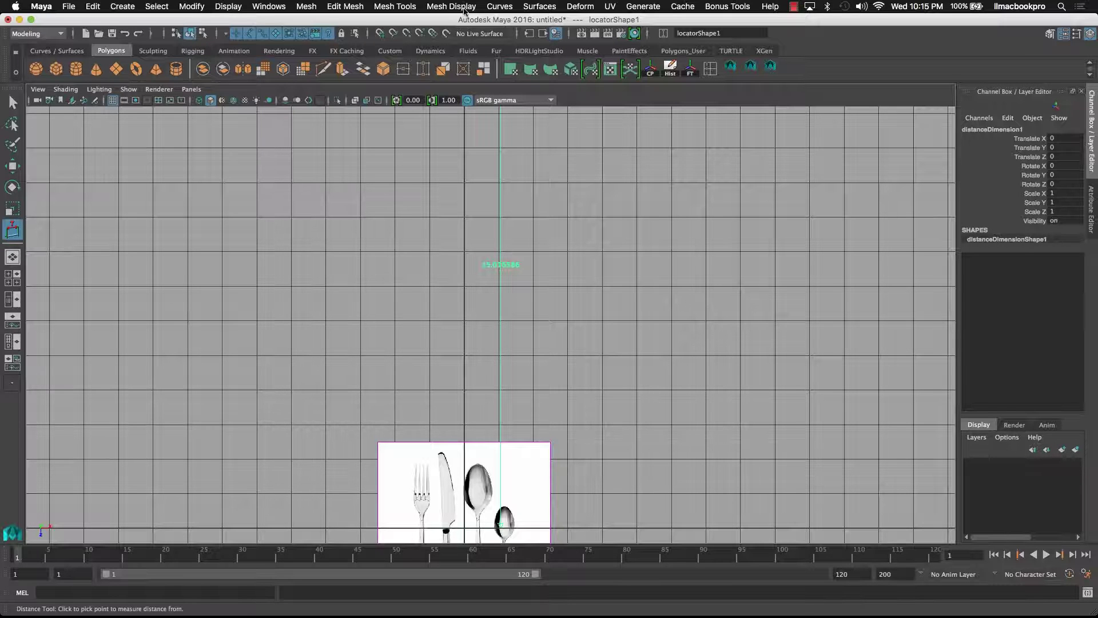
{"action": "middle_click_drag", "start_coordinate": [567, 338], "coordinate": [567, 527], "text": "alt"}
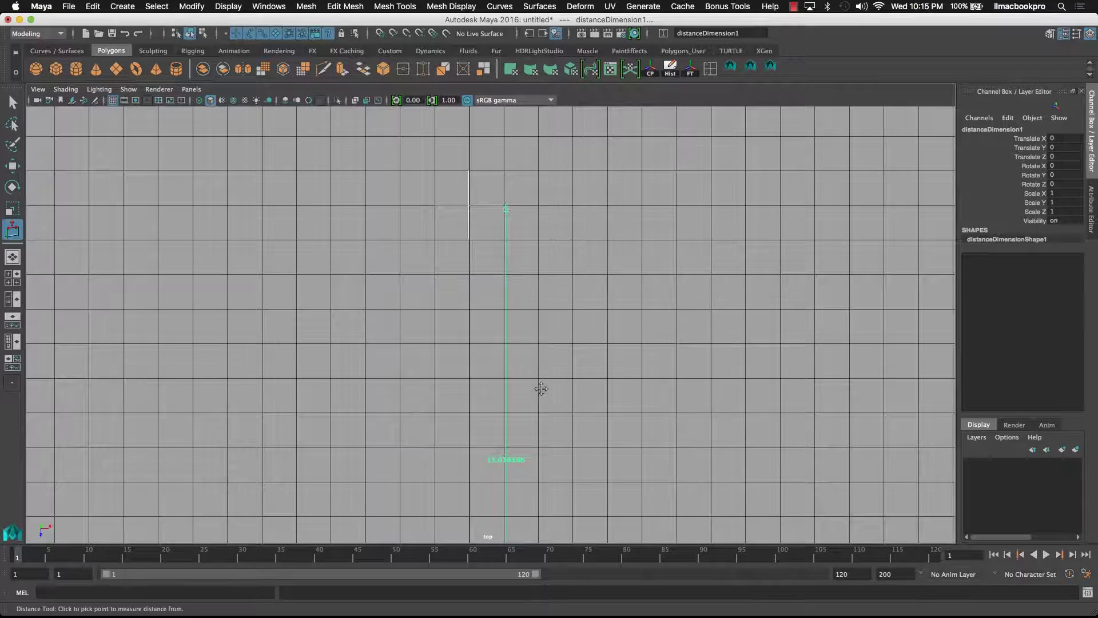
{"action": "middle_click_drag", "start_coordinate": [541, 389], "coordinate": [554, 377], "text": "alt"}
{"action": "key", "text": "q"}
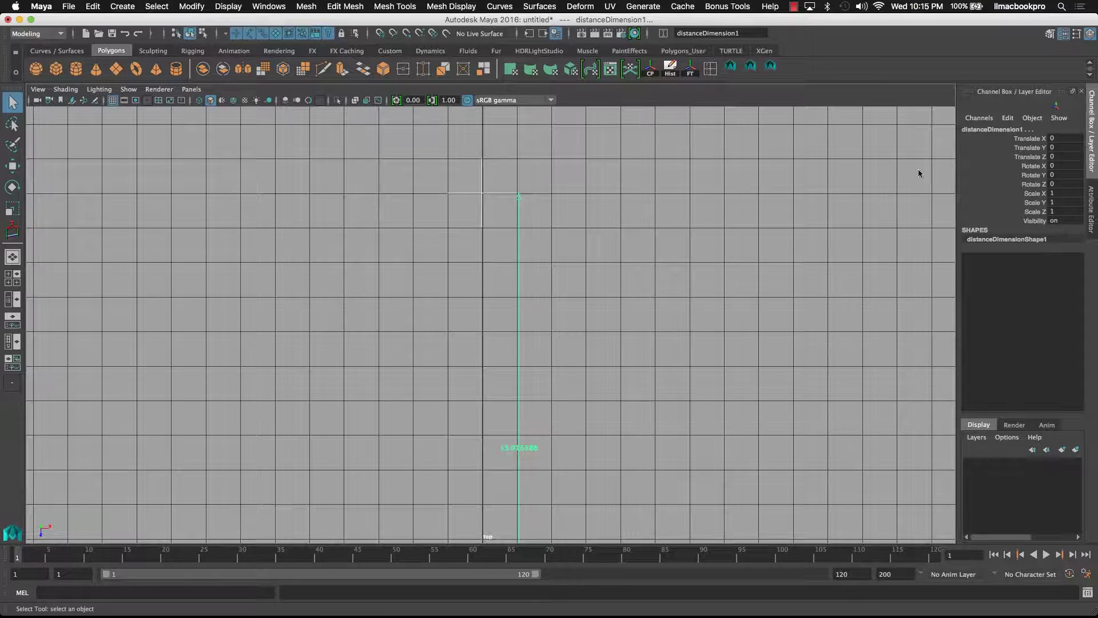
{"action": "key", "text": "ctrl+a"}
{"action": "key", "text": "ctrl+a"}
{"action": "key", "text": "Delete"}
{"action": "scroll", "coordinate": [568, 257], "scroll_direction": "down", "scroll_amount": 3}
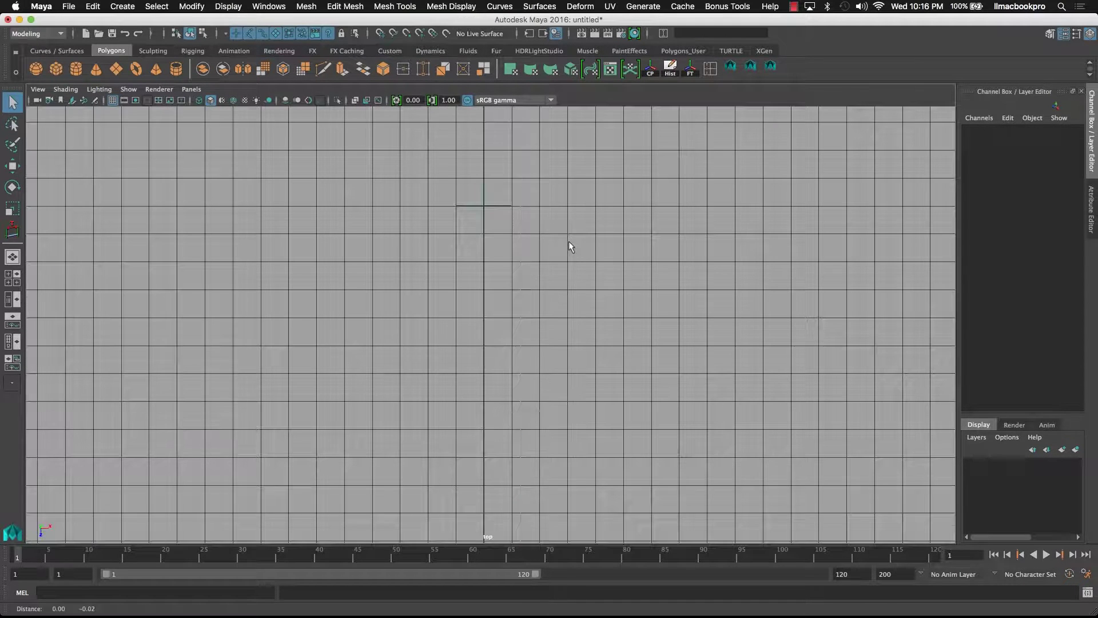
{"action": "key", "text": "ctrl+z"}
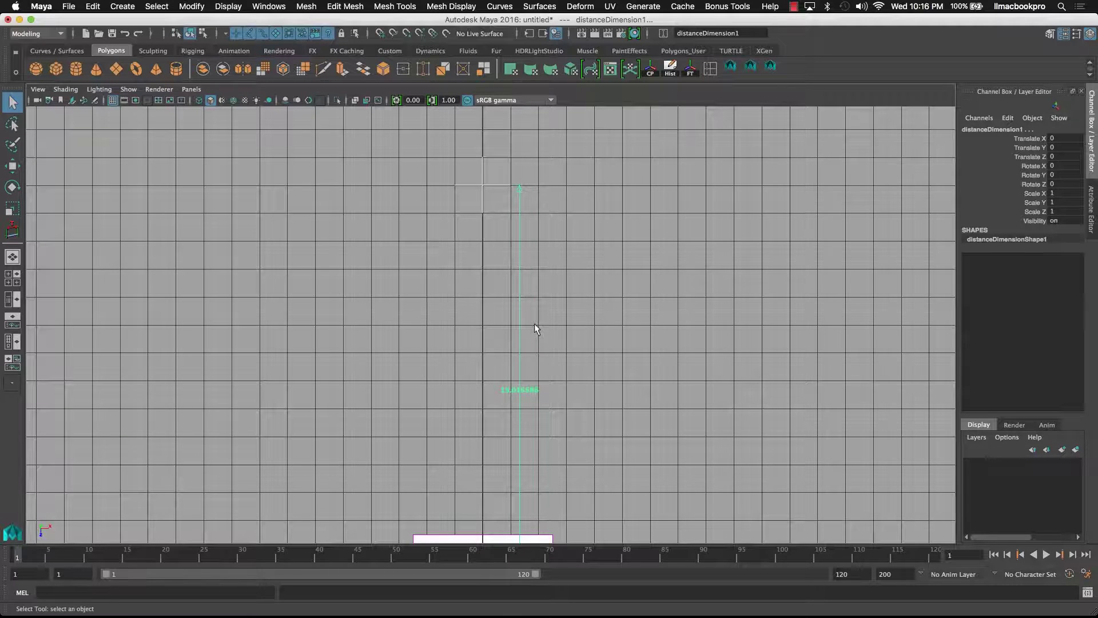
Change the viewport background to the blue gradient so the measurement label reads clearly.
{"action": "key", "text": "alt+b"}
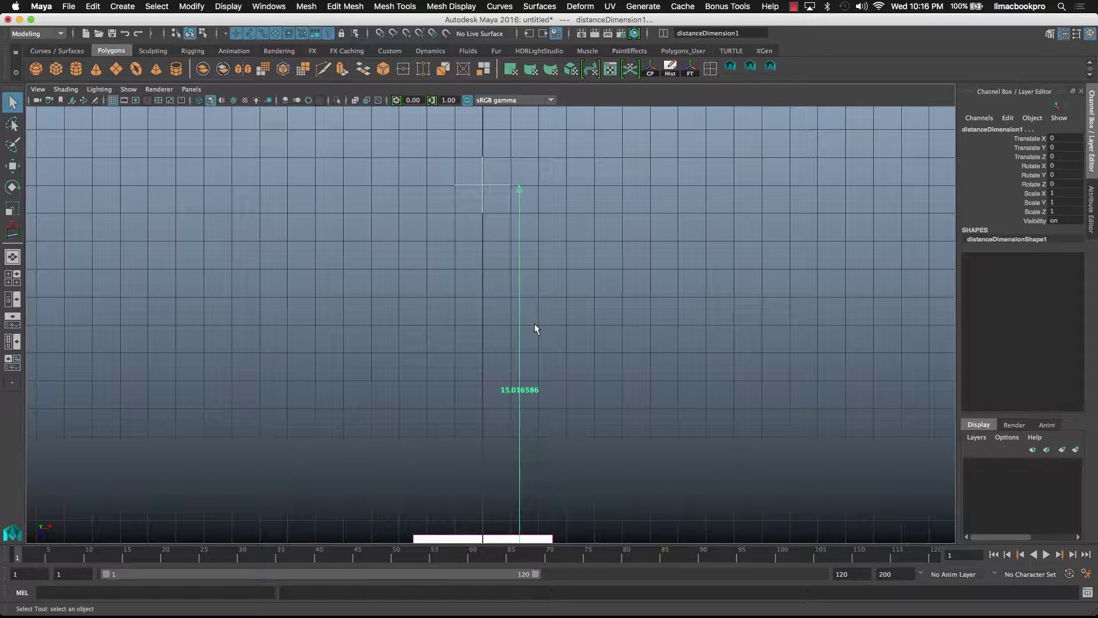
{"action": "middle_click_drag", "start_coordinate": [574, 428], "coordinate": [572, 326], "text": "alt"}
{"action": "right_click", "coordinate": [612, 328]}
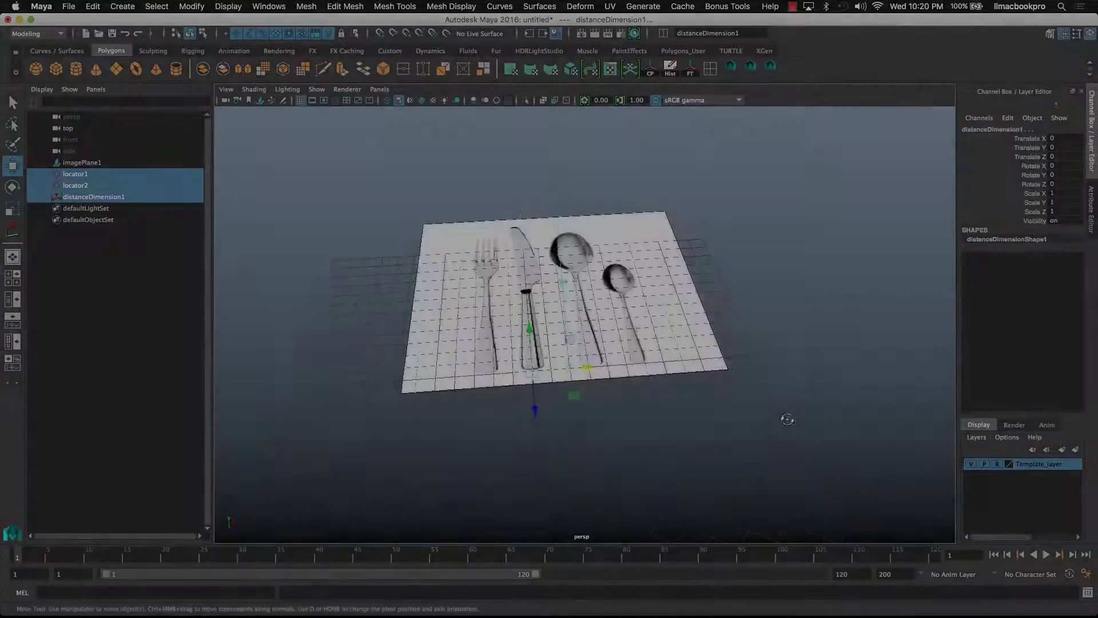
{"action": "left_click_drag", "start_coordinate": [784, 417], "coordinate": [750, 441], "text": "alt"}
{"action": "left_click", "coordinate": [400, 149]}
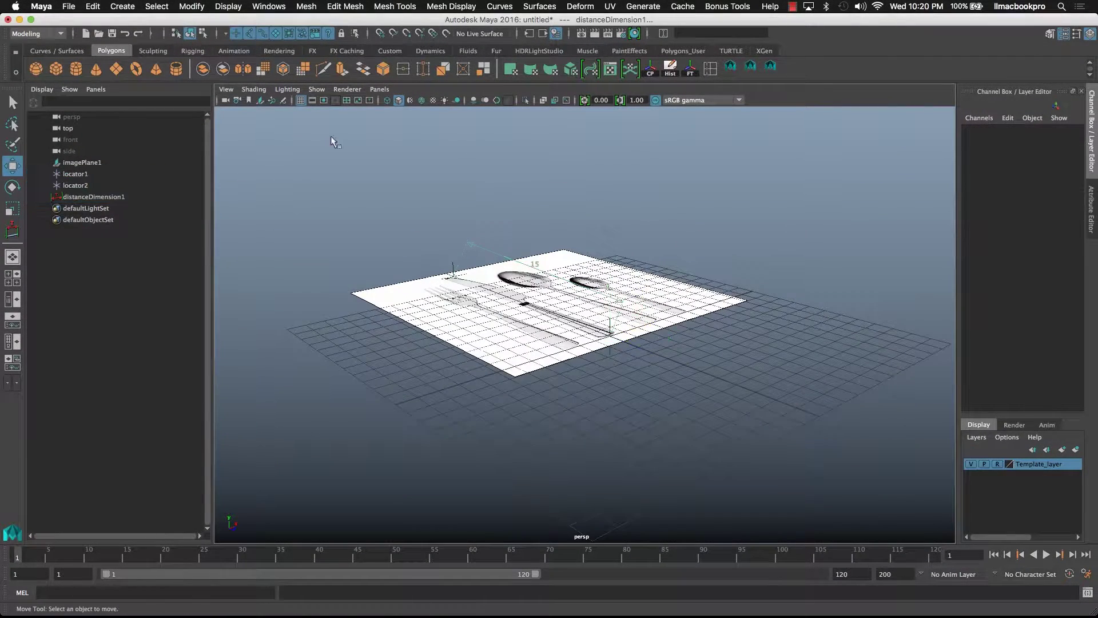
Put locator1, locator2 and distanceDimension1 into a new hidden display layer named ruler.
{"action": "left_click", "coordinate": [83, 175]}
{"action": "left_click", "coordinate": [86, 197], "text": "shift"}
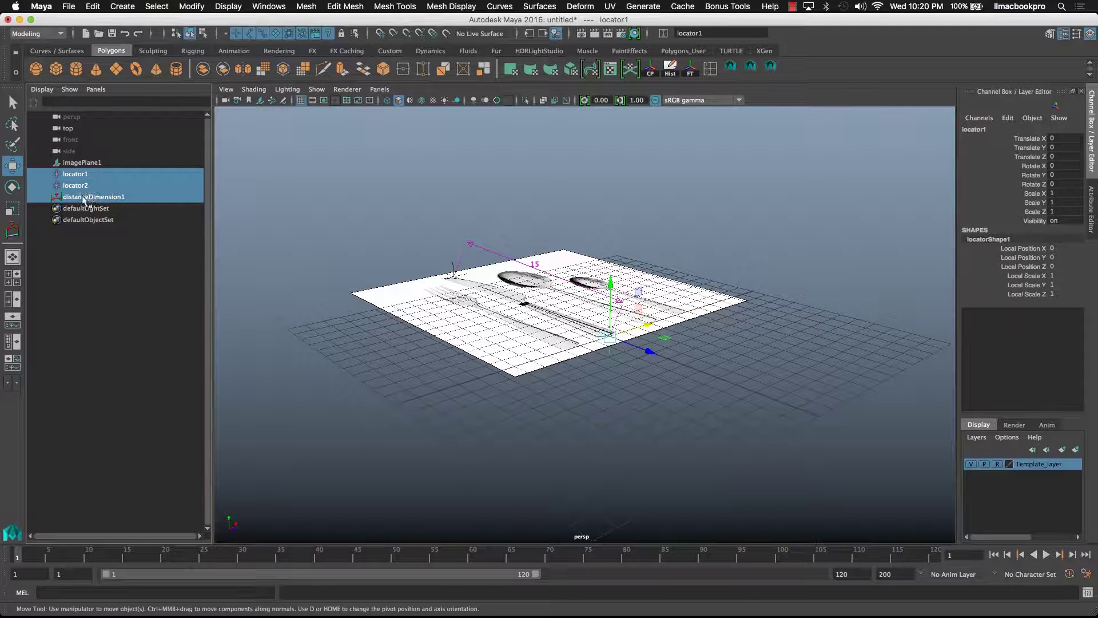
{"action": "left_click", "coordinate": [1076, 449]}
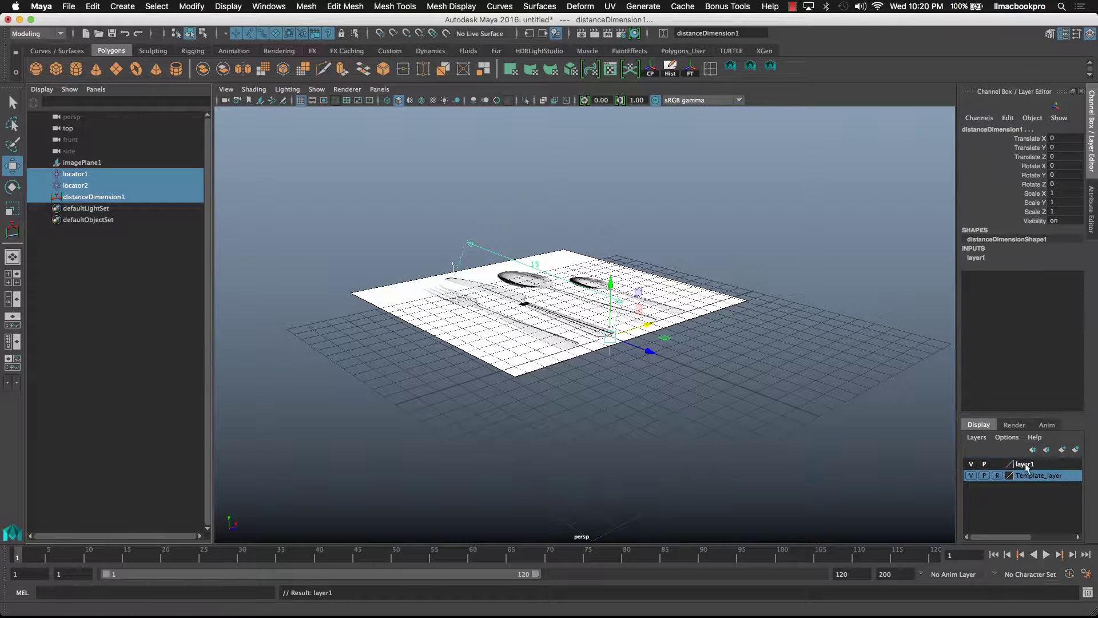
{"action": "double_click", "coordinate": [1018, 464]}
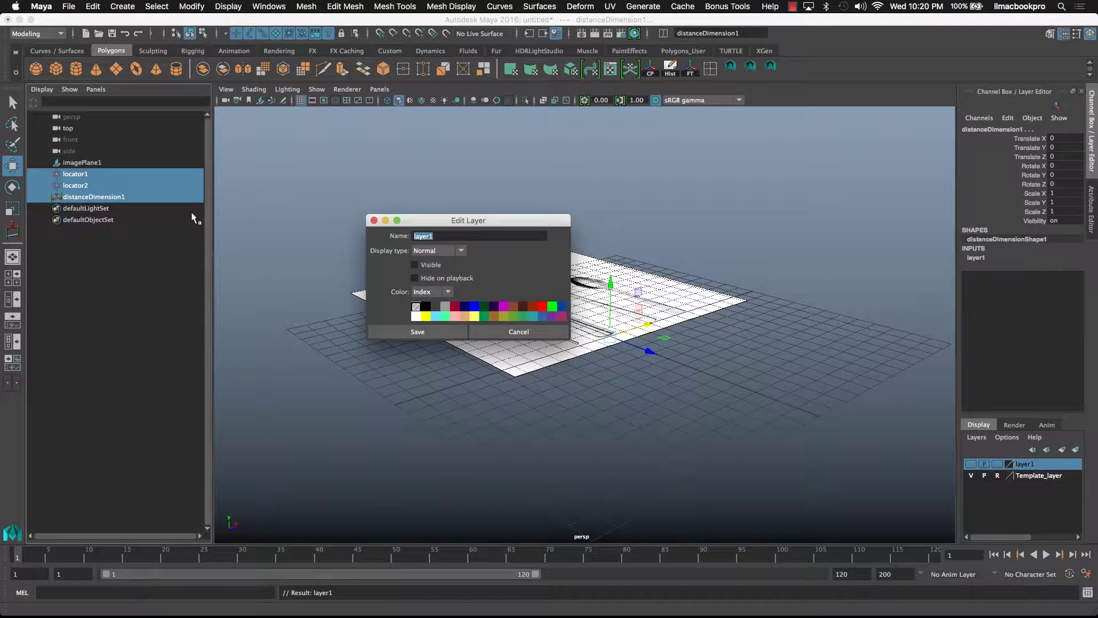
{"action": "key", "text": "BackSpace"}
{"action": "type", "text": "ruler"}
{"action": "key", "text": "BackSpace"}
{"action": "left_click", "coordinate": [436, 333]}
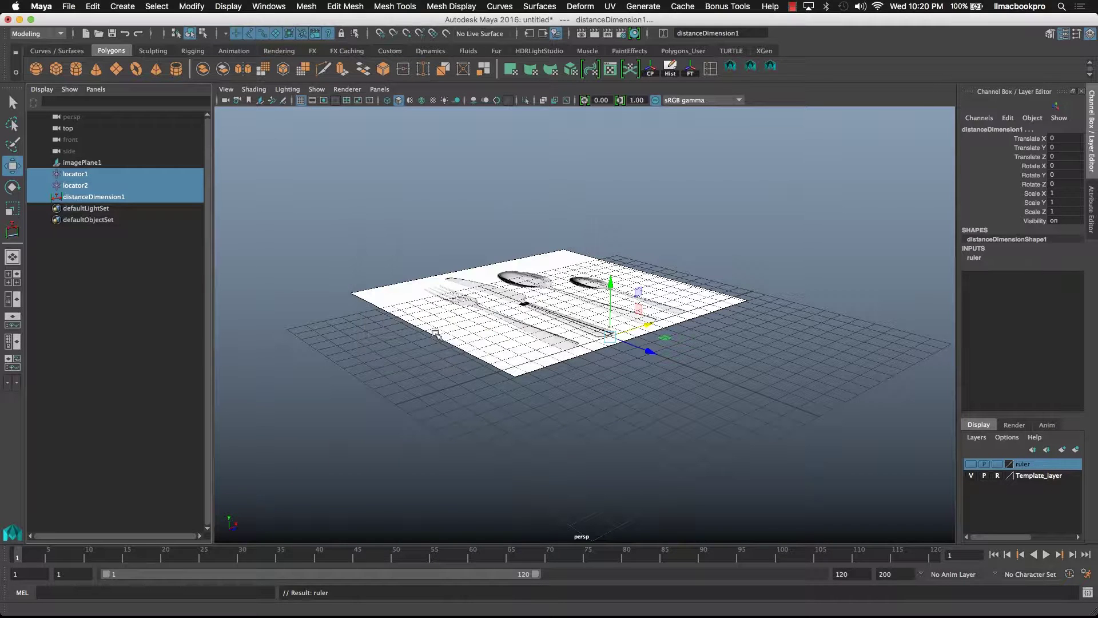
Toggle the ruler layer's visibility on and off and inspect the scaled cutlery image in perspective from several angles.
{"action": "left_click", "coordinate": [786, 343]}
{"action": "scroll", "coordinate": [743, 400], "scroll_direction": "down", "scroll_amount": 5}
{"action": "left_click_drag", "start_coordinate": [742, 400], "coordinate": [903, 487], "text": "alt"}
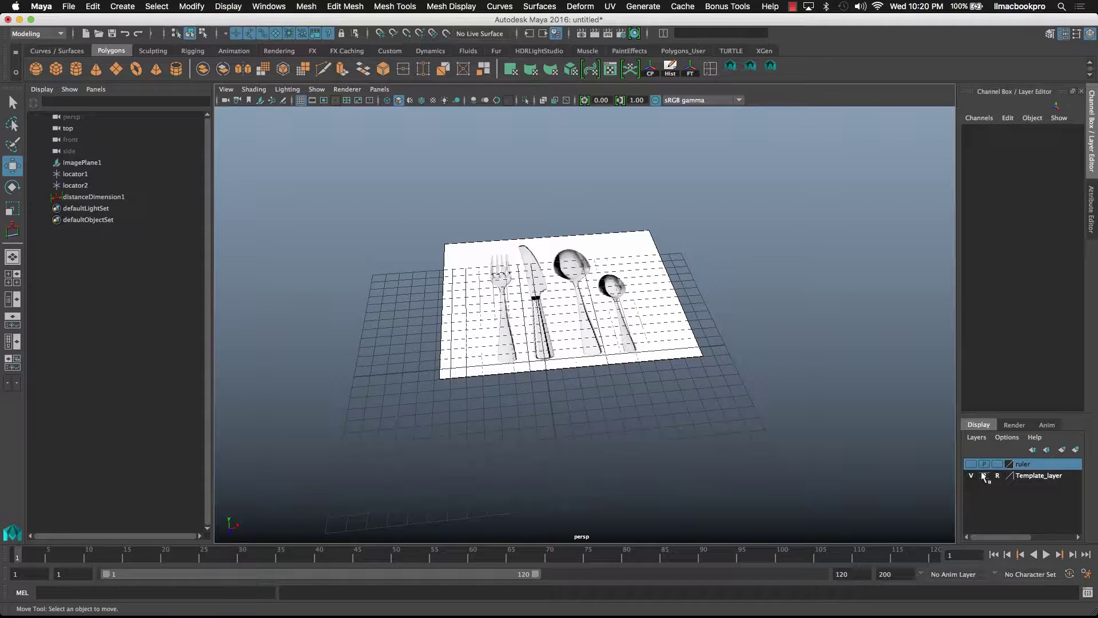
{"action": "left_click", "coordinate": [970, 463]}
{"action": "left_click", "coordinate": [971, 464]}
{"action": "left_click_drag", "start_coordinate": [658, 397], "coordinate": [583, 375], "text": "alt"}
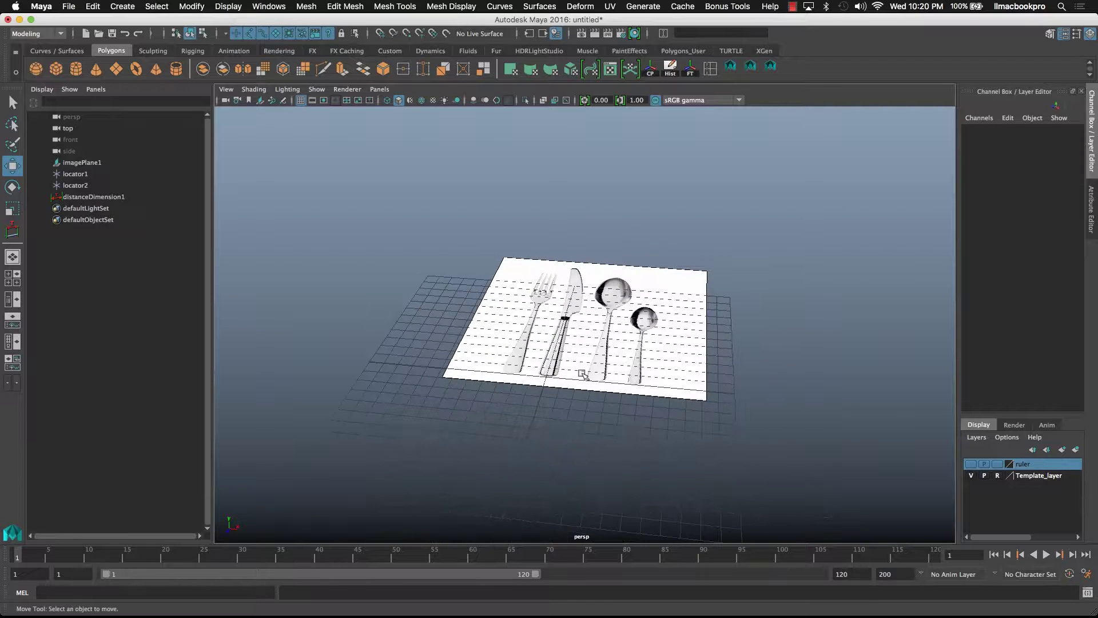
{"action": "scroll", "coordinate": [524, 385], "scroll_direction": "up", "scroll_amount": 4}
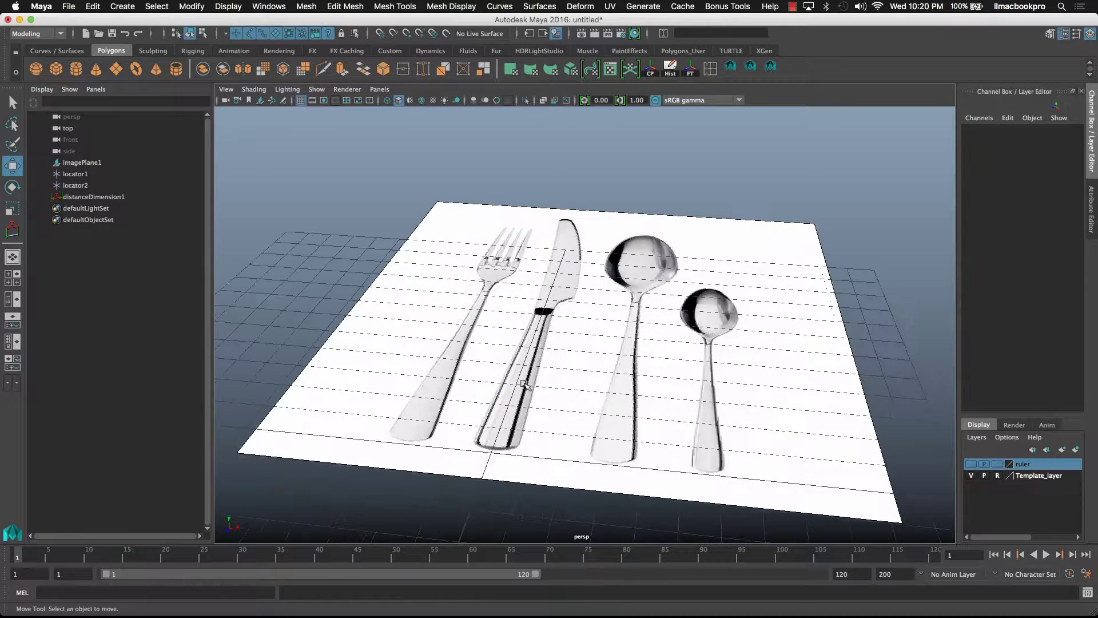
{"action": "scroll", "coordinate": [524, 384], "scroll_direction": "up", "scroll_amount": 2}
{"action": "left_click_drag", "start_coordinate": [524, 384], "coordinate": [501, 355], "text": "alt"}
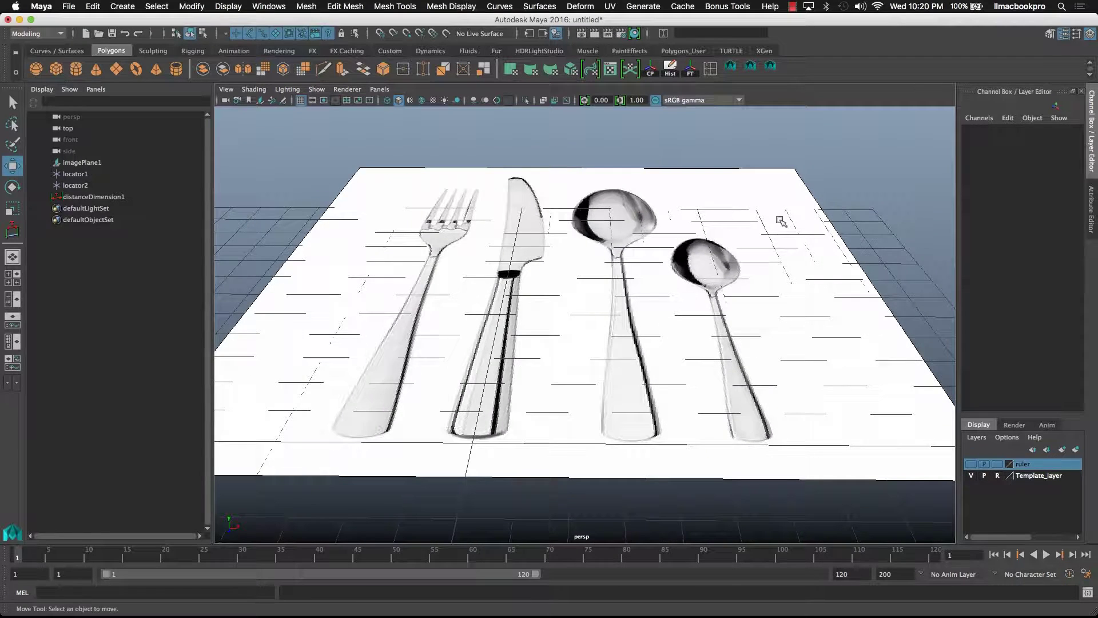
{"action": "left_click_drag", "start_coordinate": [656, 282], "coordinate": [634, 289], "text": "alt"}
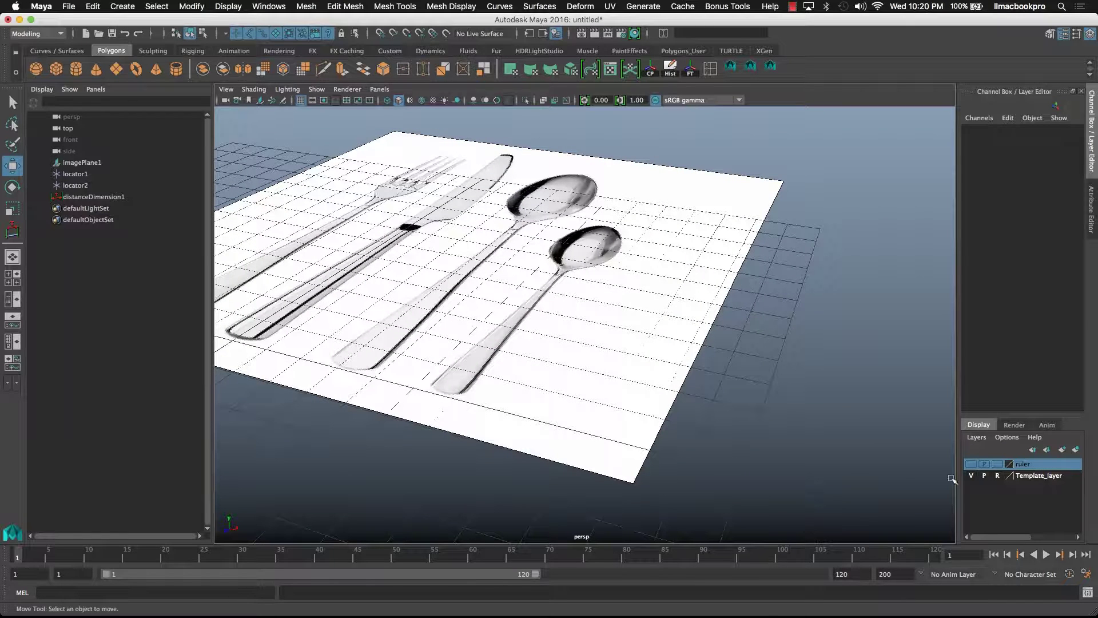
Take Template_layer out of reference mode and reduce the cutlery image plane's Alpha Gain to 0.271.
{"action": "left_click", "coordinate": [997, 476]}
{"action": "left_click", "coordinate": [749, 190]}
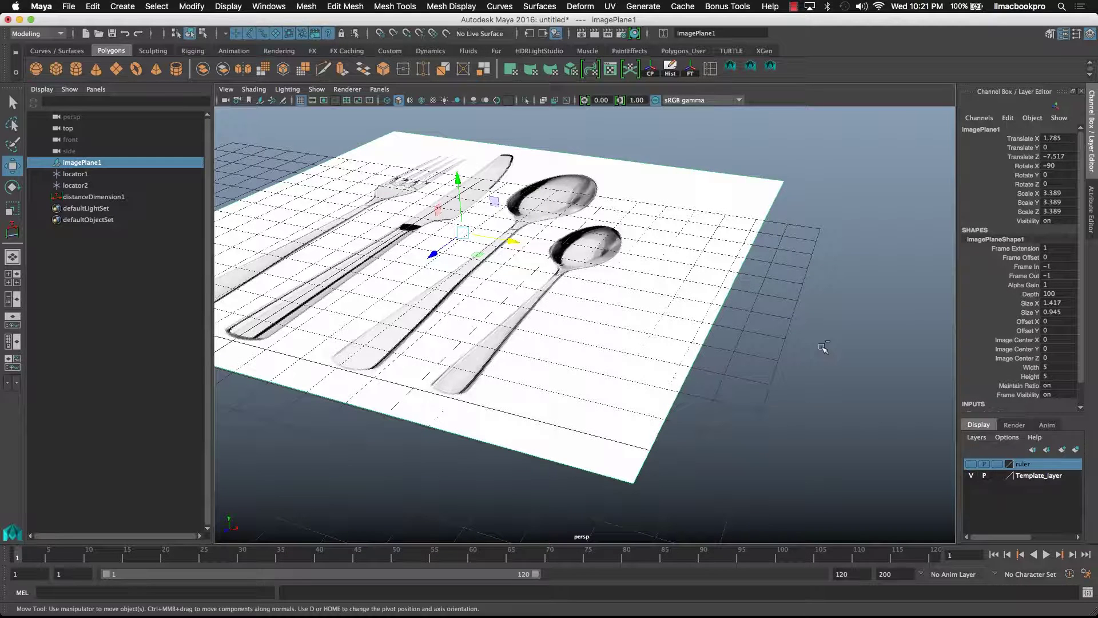
{"action": "key", "text": "ctrl+a"}
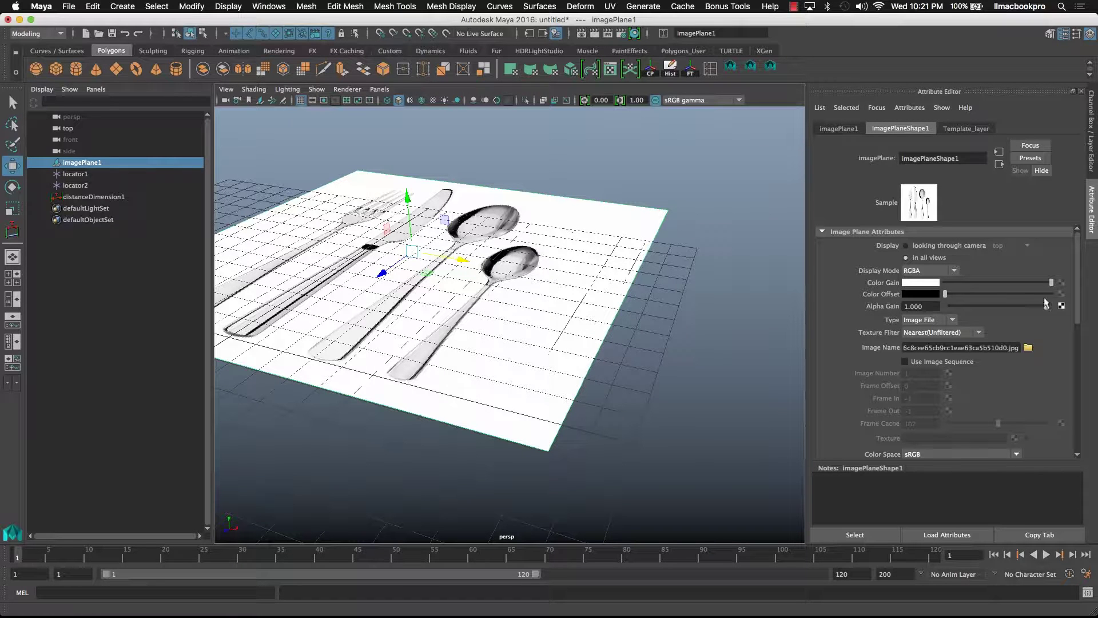
{"action": "left_click_drag", "start_coordinate": [1043, 306], "coordinate": [976, 312]}
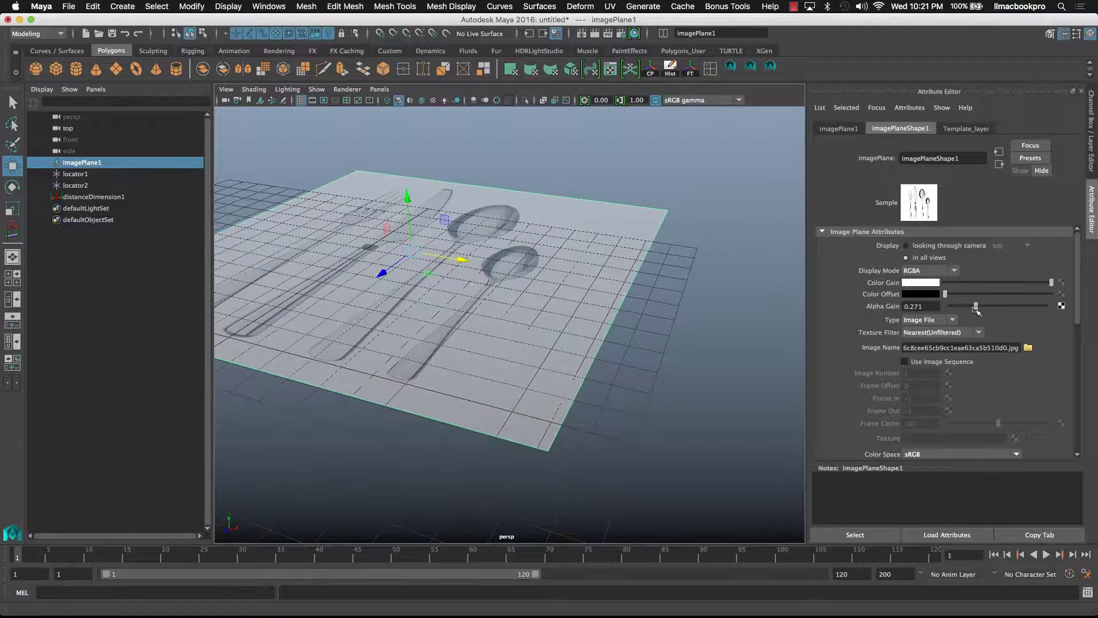